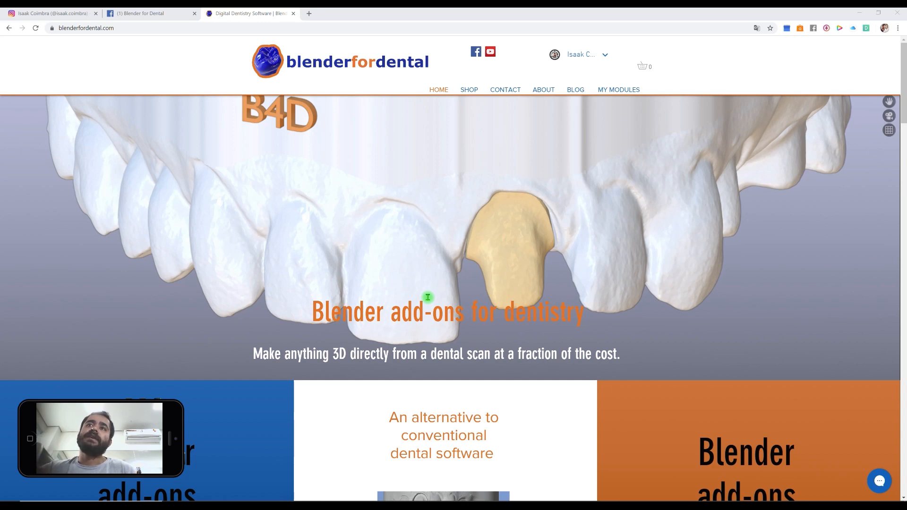
# Step: Look through the Blender for Dental website's home page, from the add-ons introduction through the Model Designer preview to the mailing list section
pyautogui.click(161, 14)
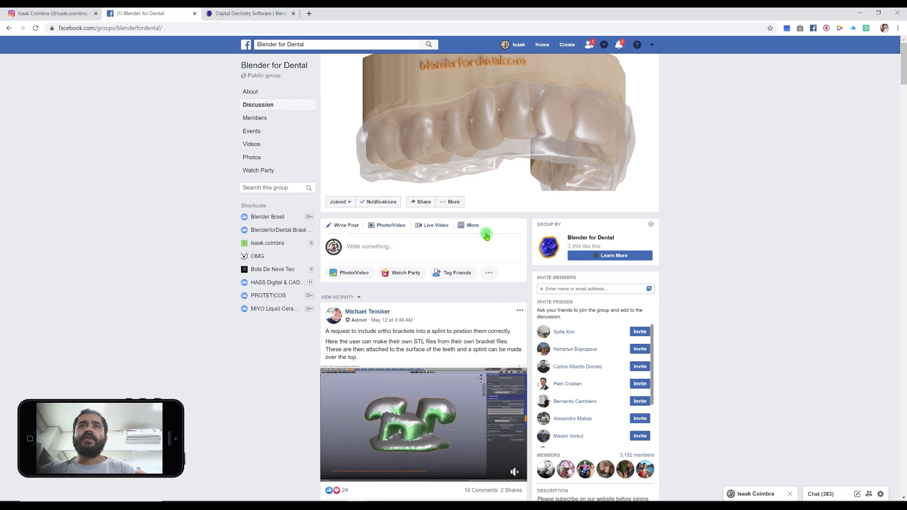
pyautogui.hotkey('ctrl', 'Tab')
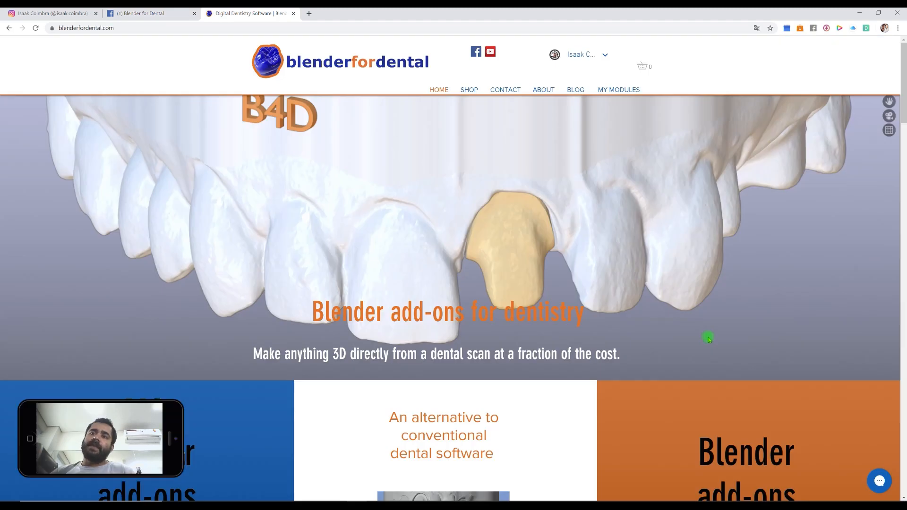
pyautogui.scroll(-6, 709, 339)
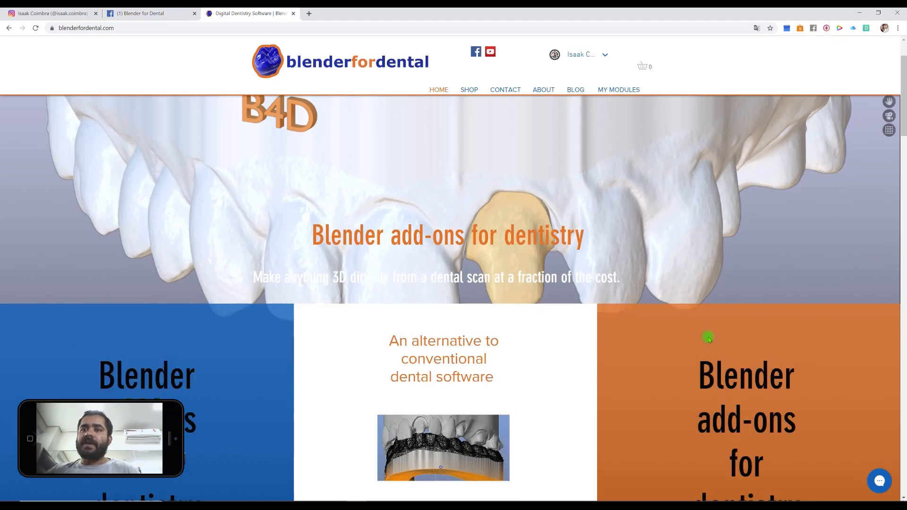
pyautogui.scroll(-5, 708, 338)
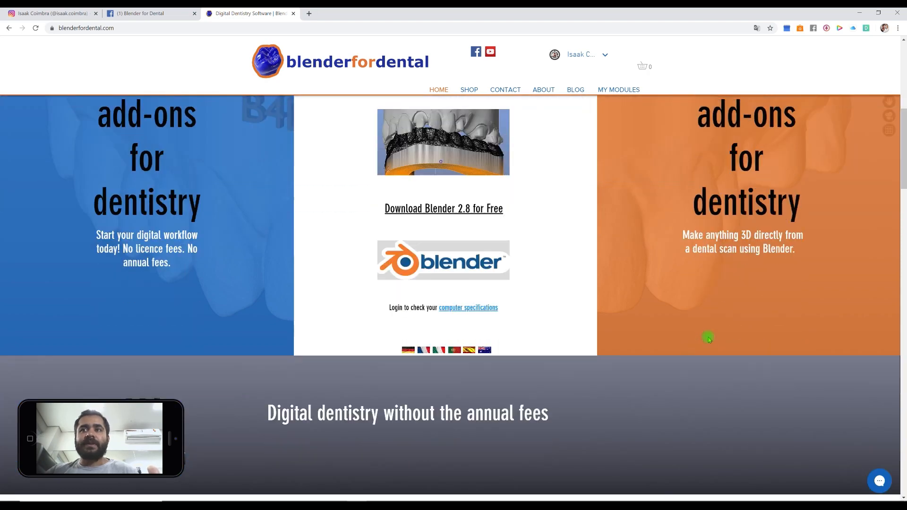
pyautogui.scroll(-5, 709, 338)
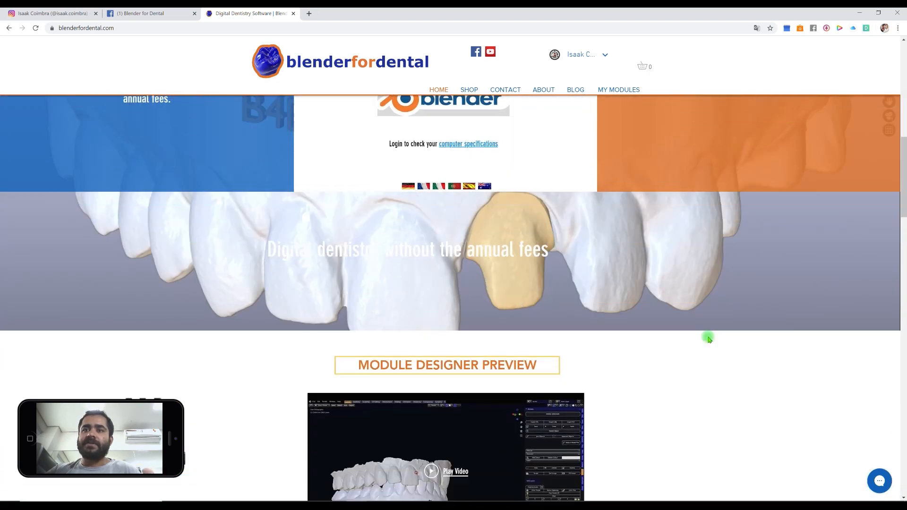
pyautogui.scroll(-3, 709, 339)
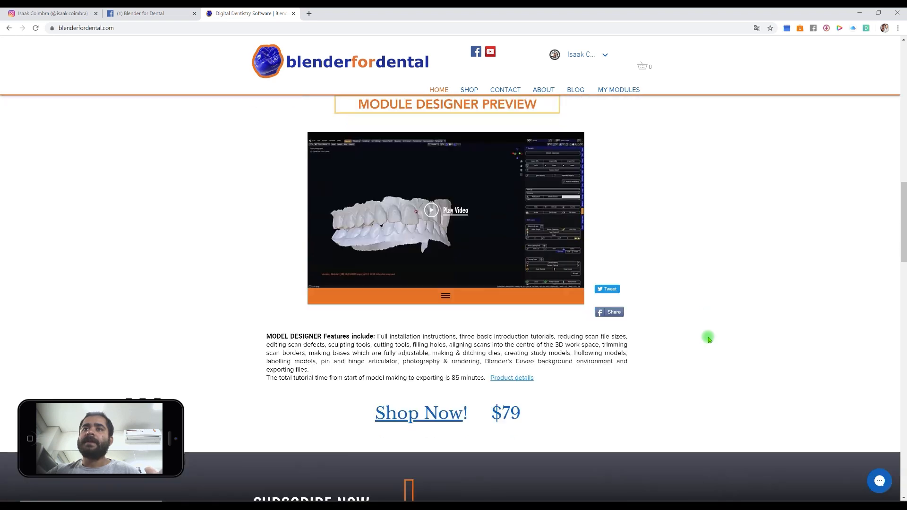
pyautogui.scroll(-8, 709, 339)
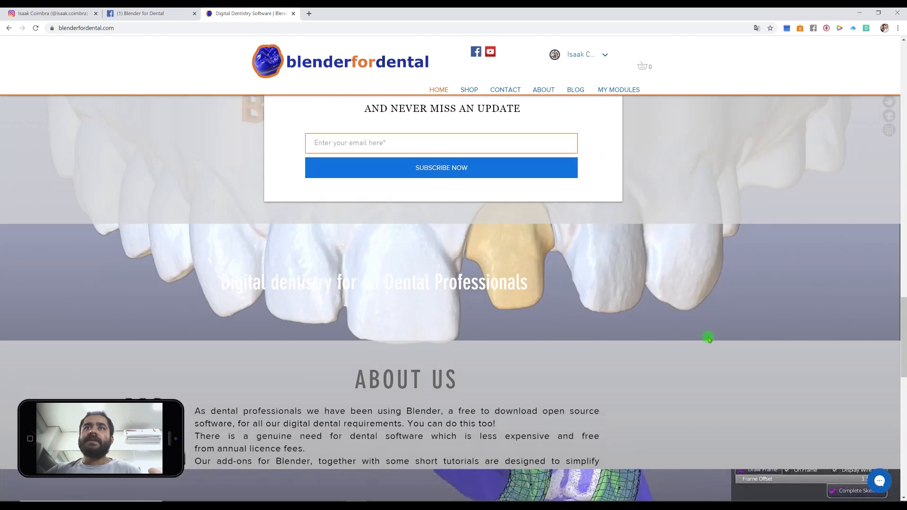
pyautogui.scroll(10, 708, 338)
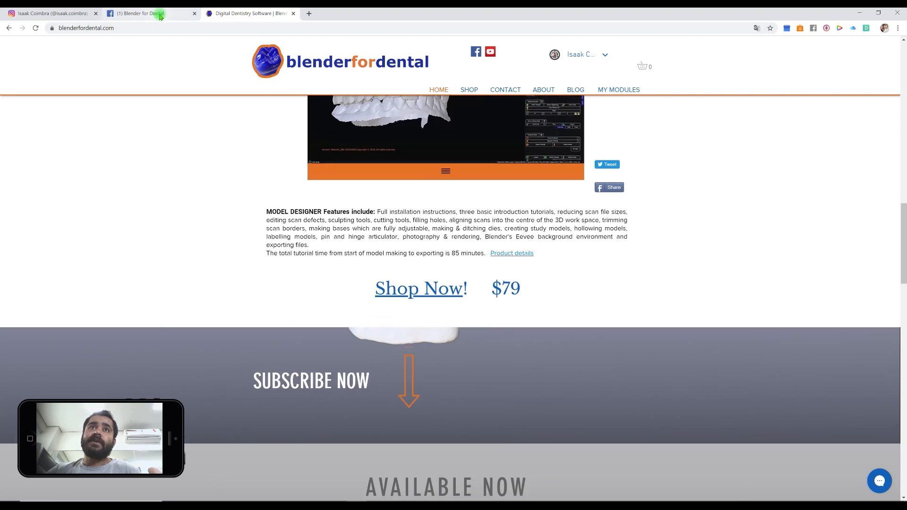
# Step: Switch to the Blender for Dental Facebook group and review the posts about the ortho bracket splint and hemiarch alignment
pyautogui.click(155, 19)
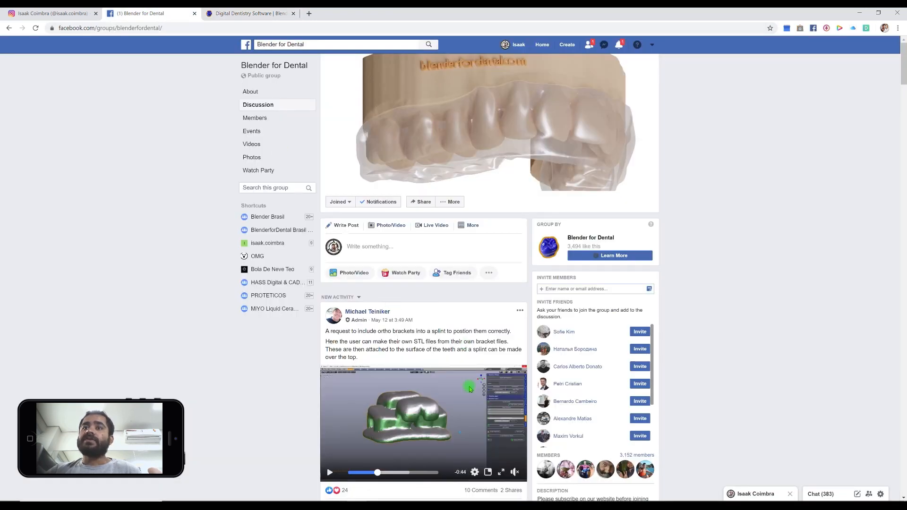
pyautogui.scroll(-4, 470, 388)
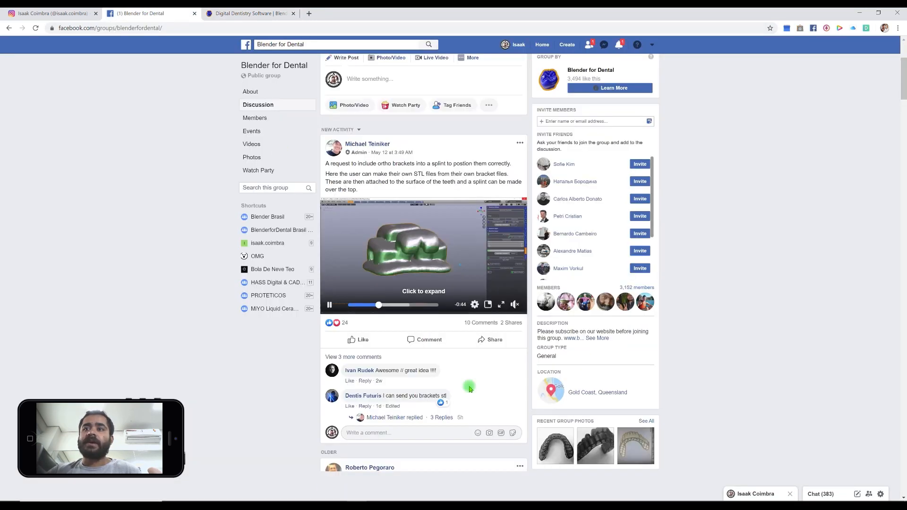
pyautogui.scroll(-1, 470, 389)
pyautogui.scroll(-1, 469, 386)
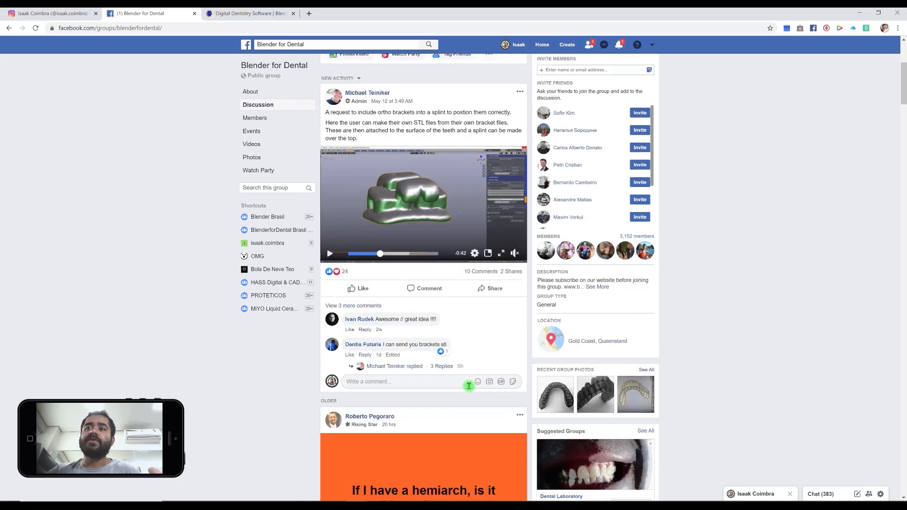
pyautogui.scroll(-2, 469, 386)
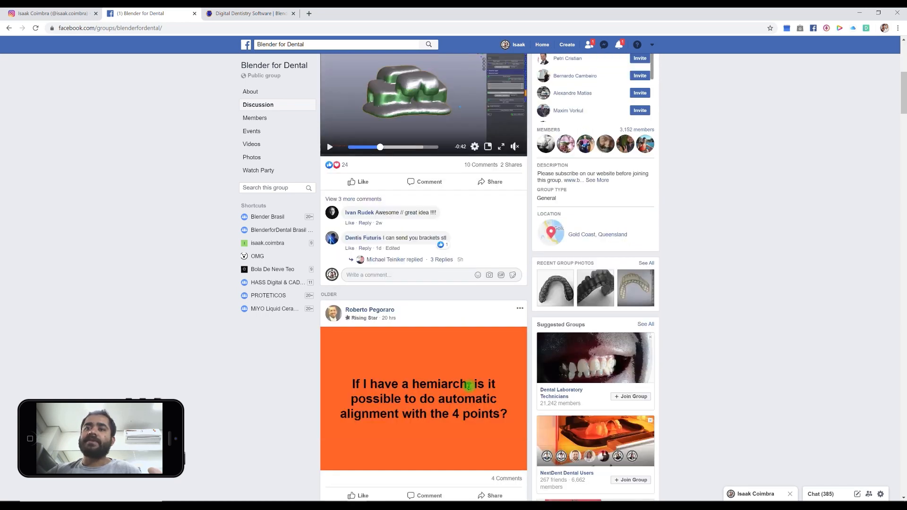
pyautogui.scroll(-3, 469, 386)
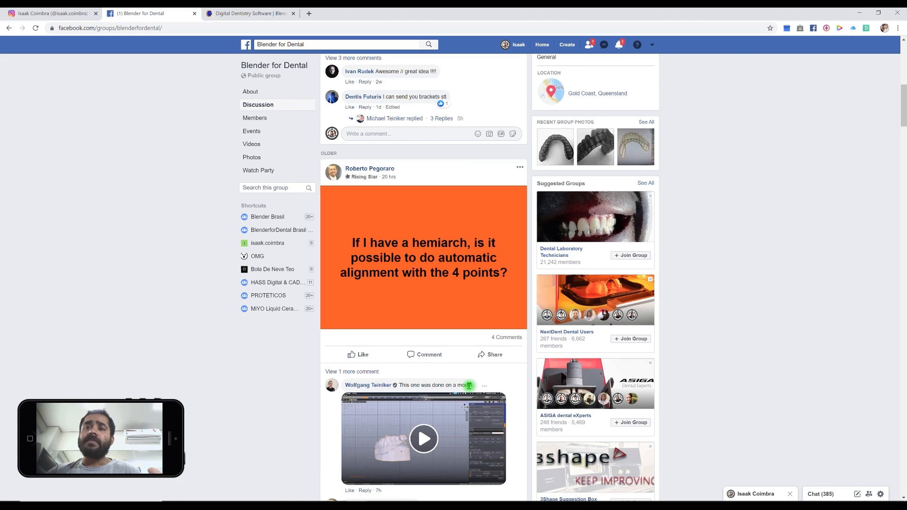
pyautogui.scroll(-2, 469, 386)
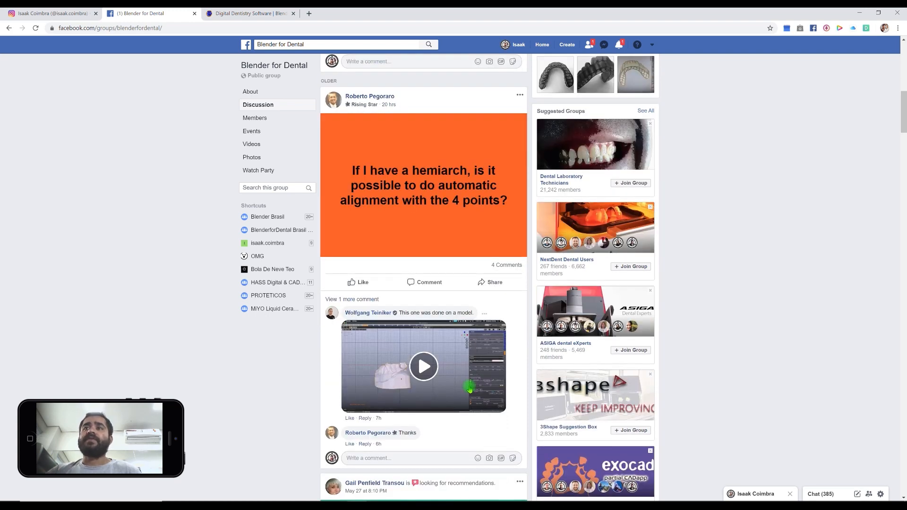
# Step: Browse the group's further posts on resetting teeth, Model Designer models, veneer dies and test printing
pyautogui.scroll(-5, 470, 388)
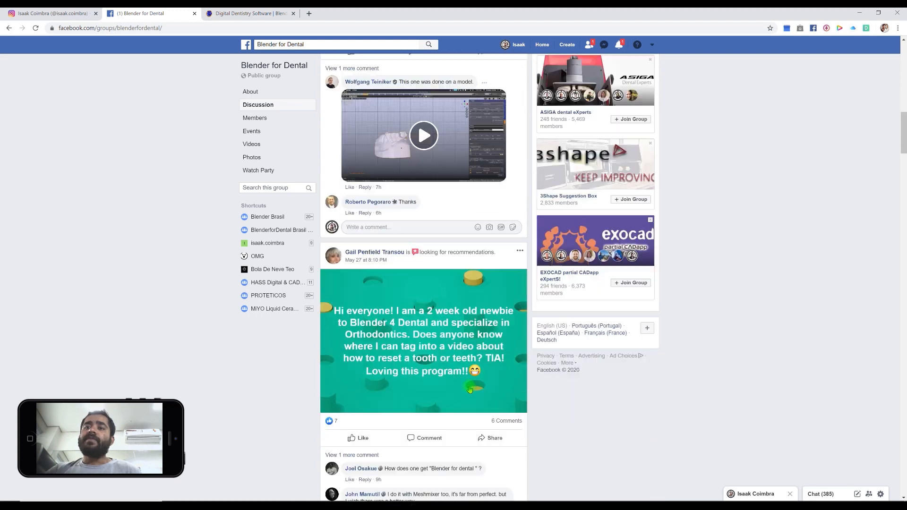
pyautogui.scroll(-5, 470, 388)
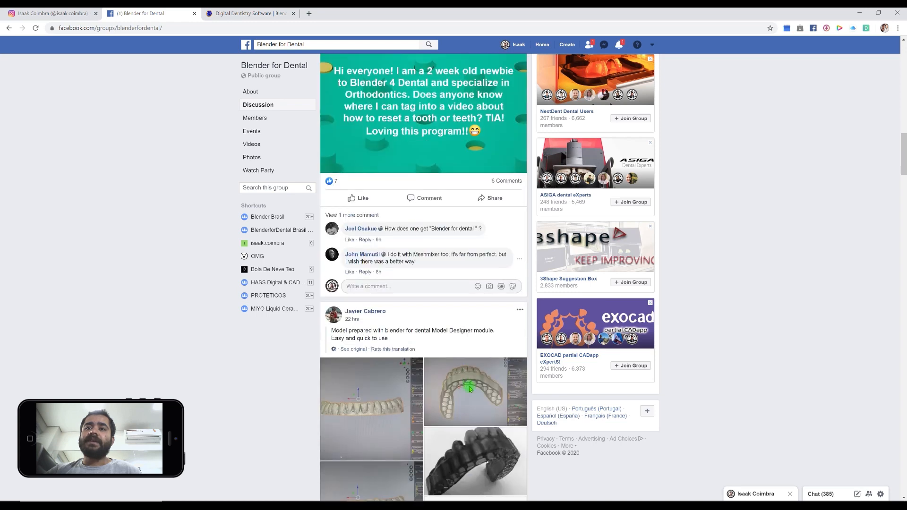
pyautogui.scroll(-10, 470, 388)
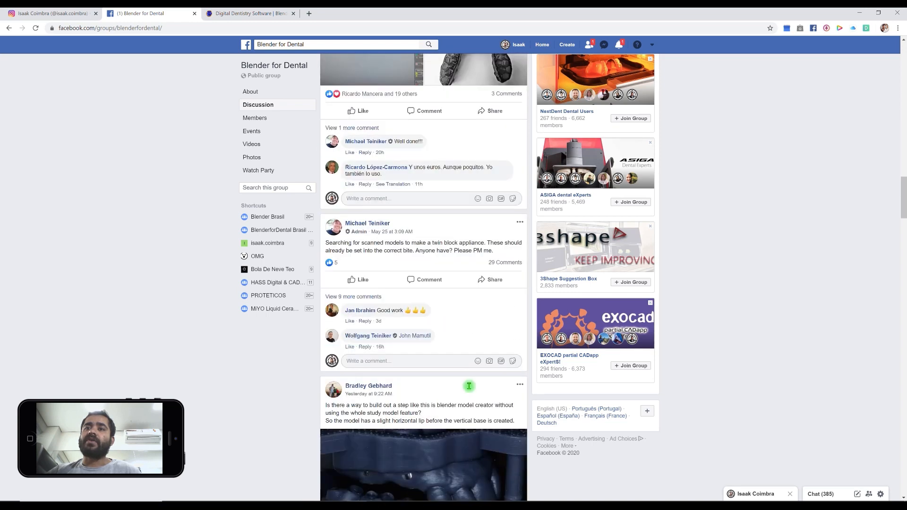
pyautogui.scroll(-6, 470, 388)
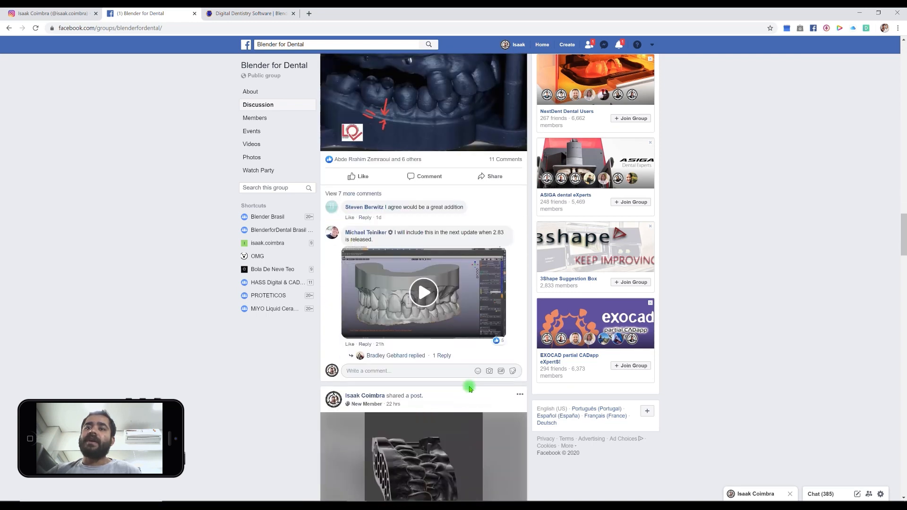
pyautogui.scroll(-6, 471, 388)
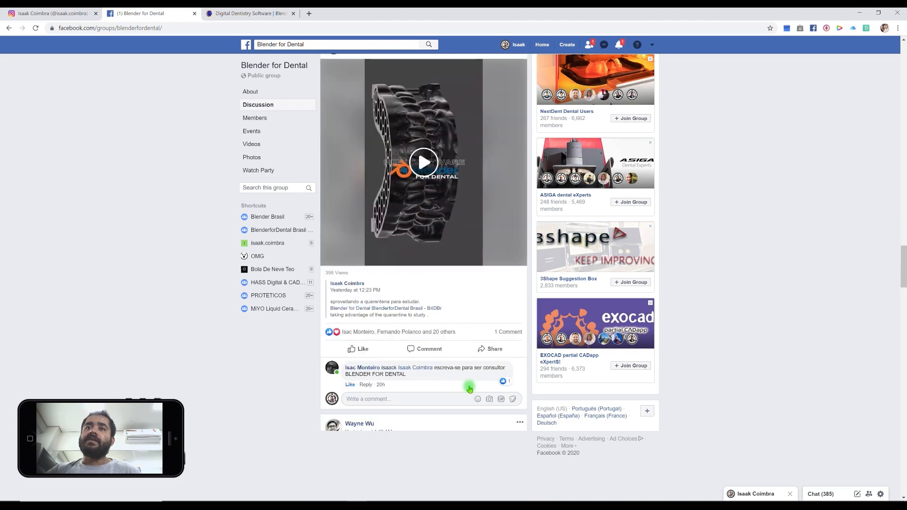
pyautogui.scroll(-5, 470, 389)
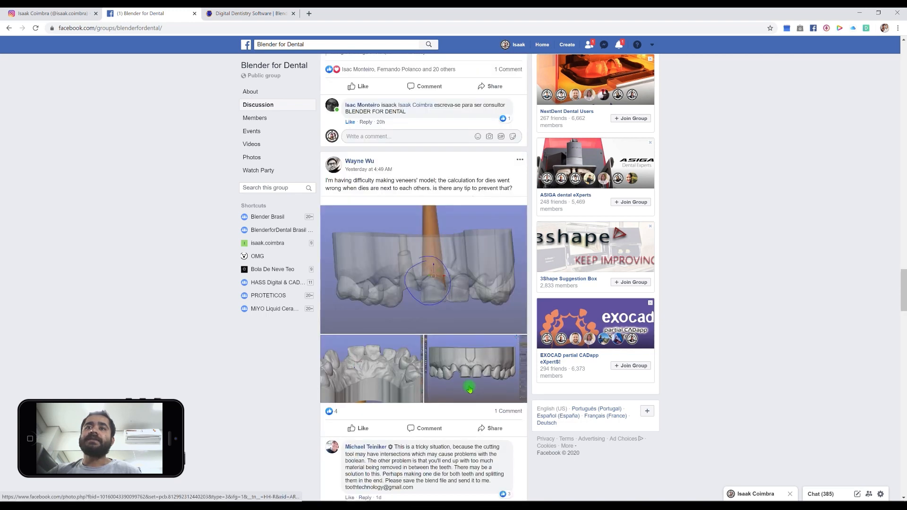
pyautogui.scroll(-2, 470, 388)
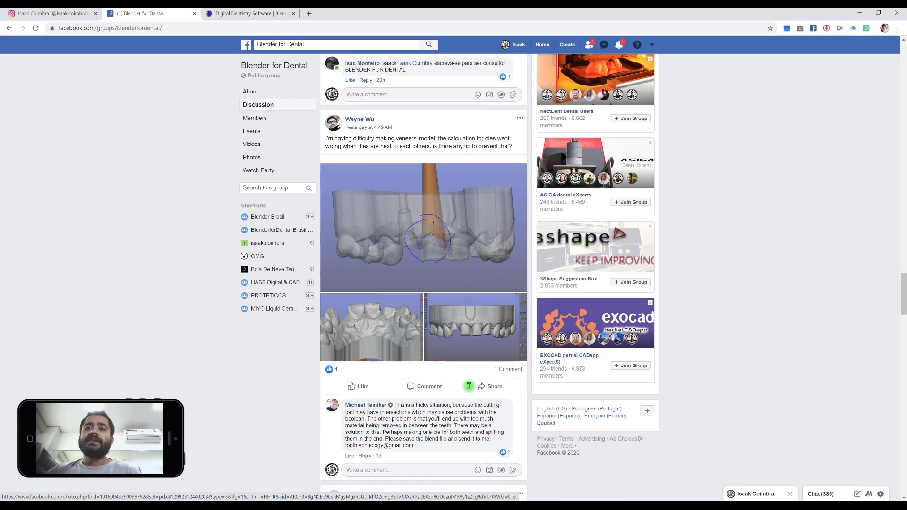
pyautogui.scroll(-1, 469, 386)
pyautogui.scroll(-3, 469, 386)
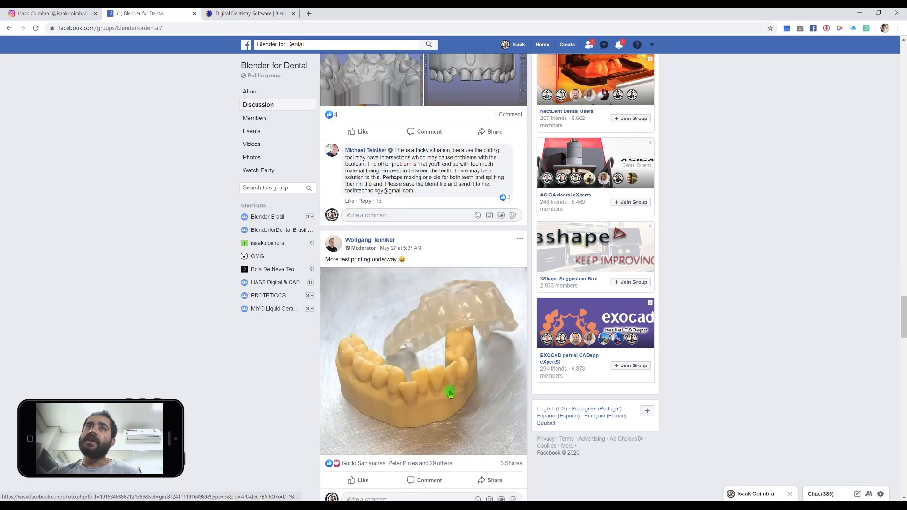
# Step: Return to the Blender for Dental website and review the Model Designer features and price, and the contact section
pyautogui.click(260, 12)
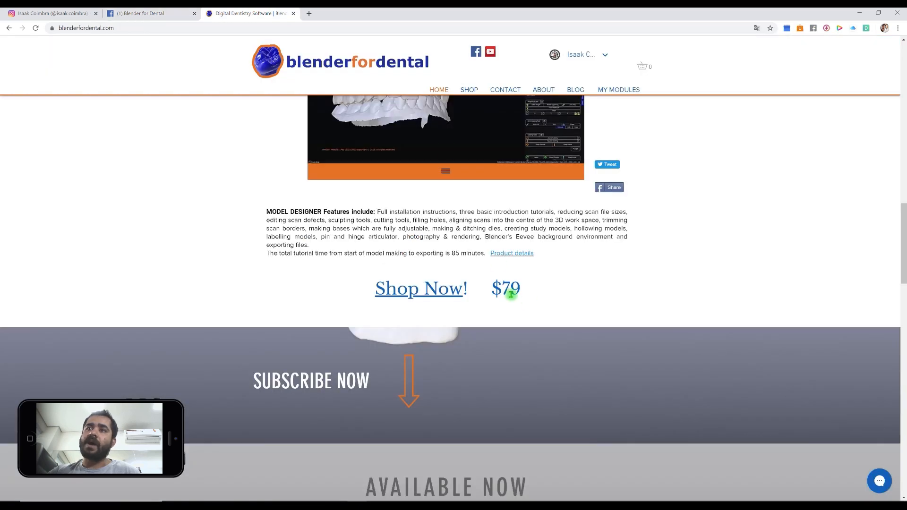
pyautogui.scroll(3, 578, 287)
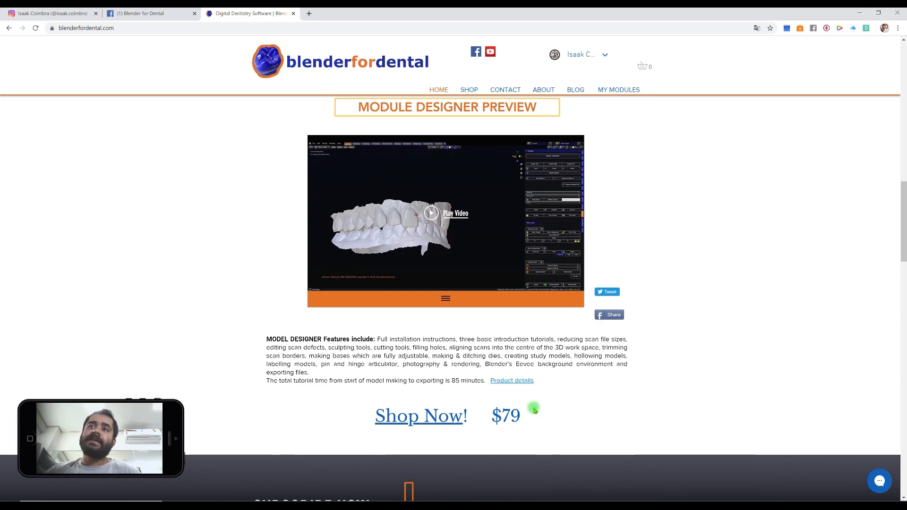
pyautogui.scroll(-3, 610, 269)
pyautogui.scroll(-20, 609, 269)
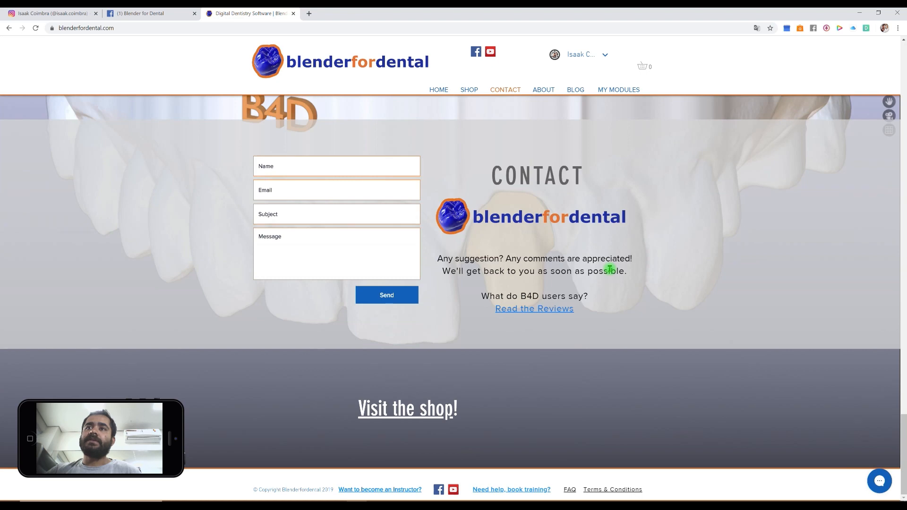
pyautogui.scroll(15, 608, 265)
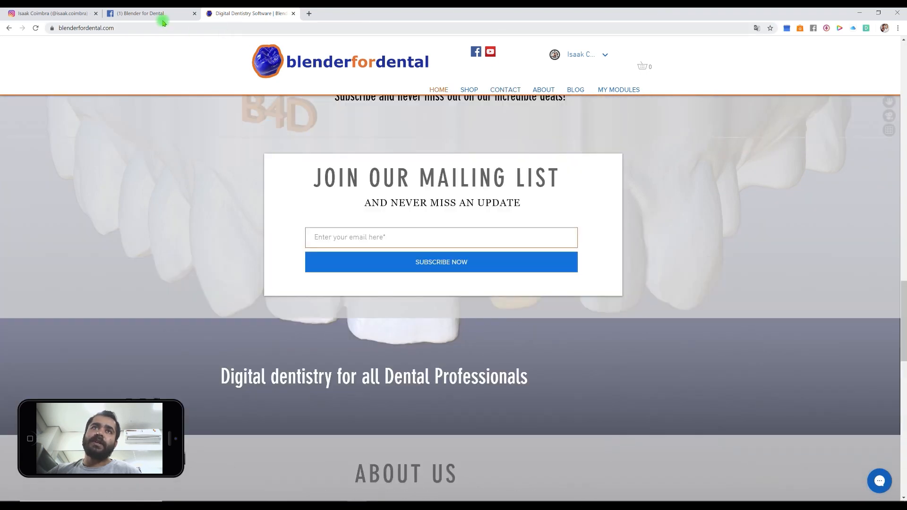
# Step: Go back to the Facebook group and examine the post about the Articulator, BlockOut and Splint modules working together
pyautogui.click(150, 14)
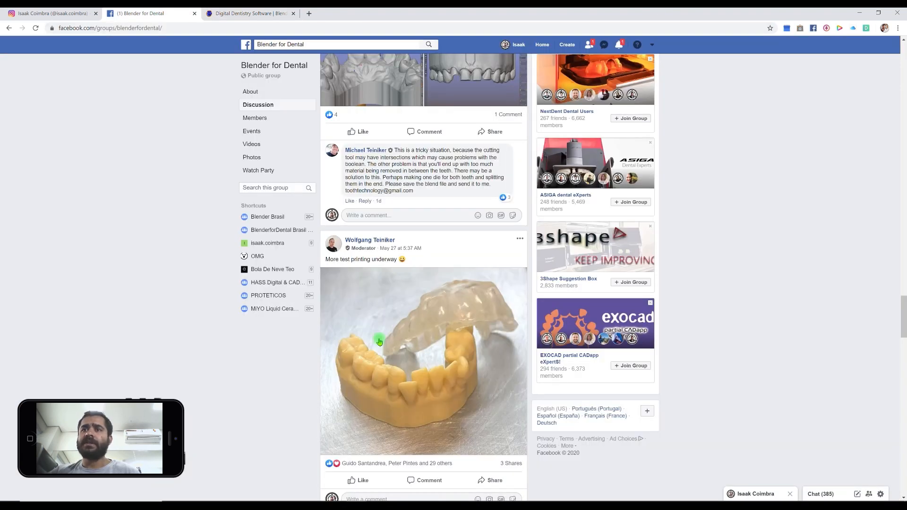
pyautogui.scroll(-5, 378, 338)
pyautogui.scroll(-8, 379, 342)
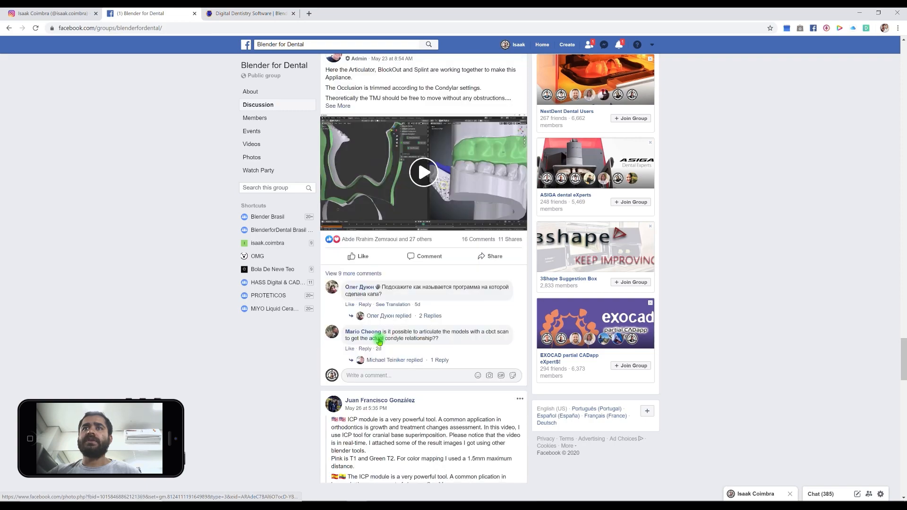
pyautogui.scroll(3, 381, 341)
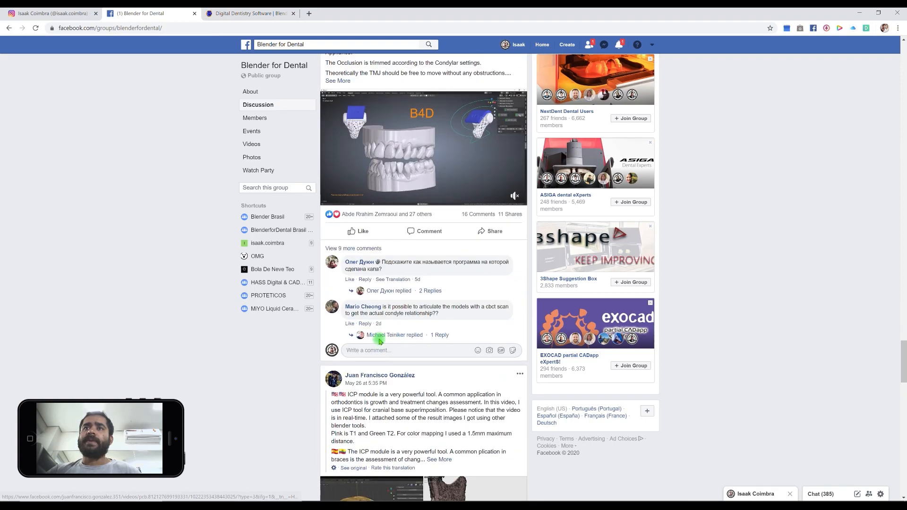
pyautogui.scroll(5, 379, 342)
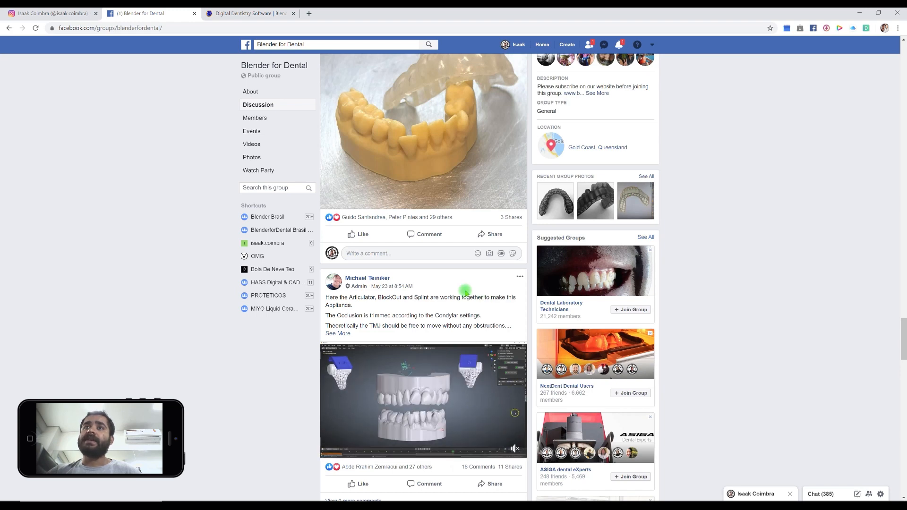
pyautogui.scroll(3, 465, 293)
pyautogui.scroll(-3, 465, 293)
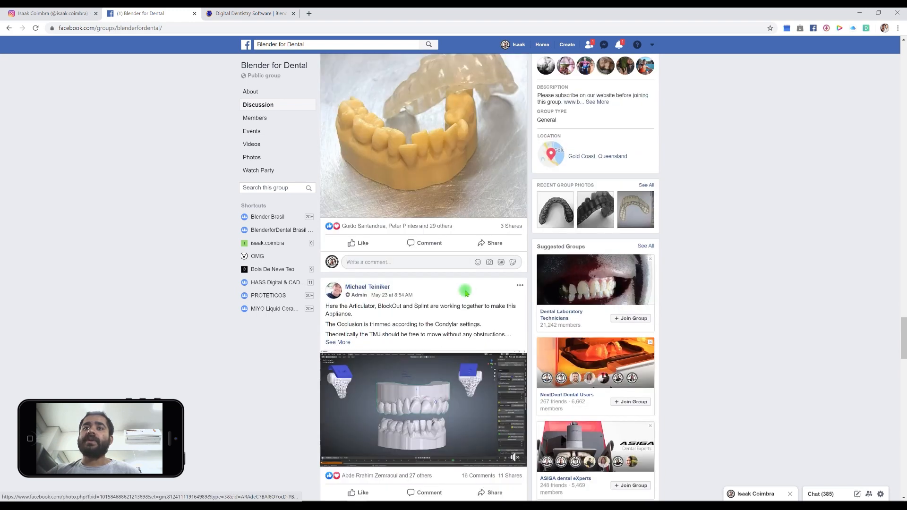
pyautogui.scroll(-4, 465, 293)
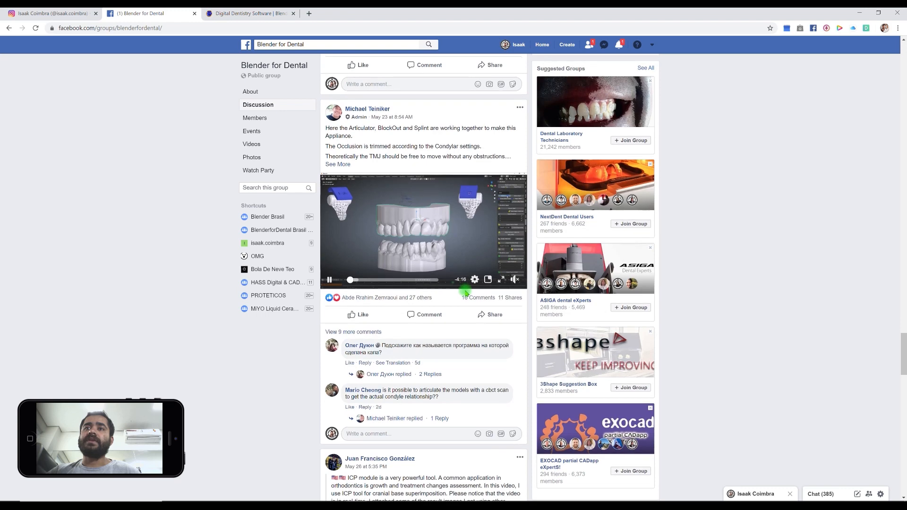
# Step: Examine the group post on the ICP module for cranial base superimposition, including its images and comments
pyautogui.scroll(-3, 466, 293)
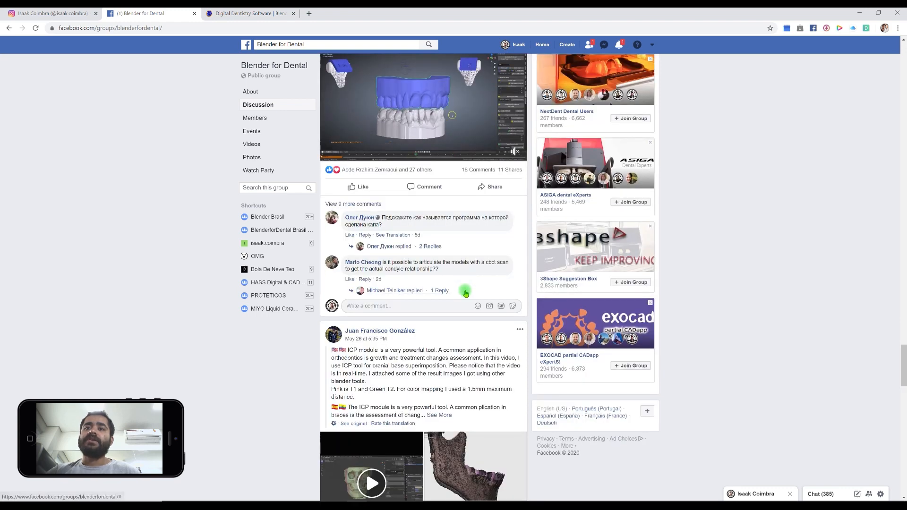
pyautogui.scroll(-3, 465, 293)
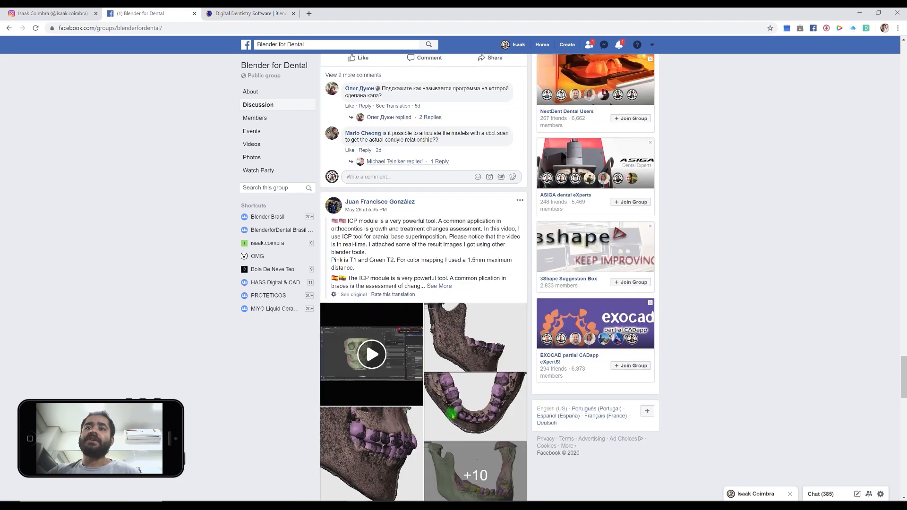
pyautogui.scroll(-5, 451, 426)
pyautogui.scroll(-7, 452, 427)
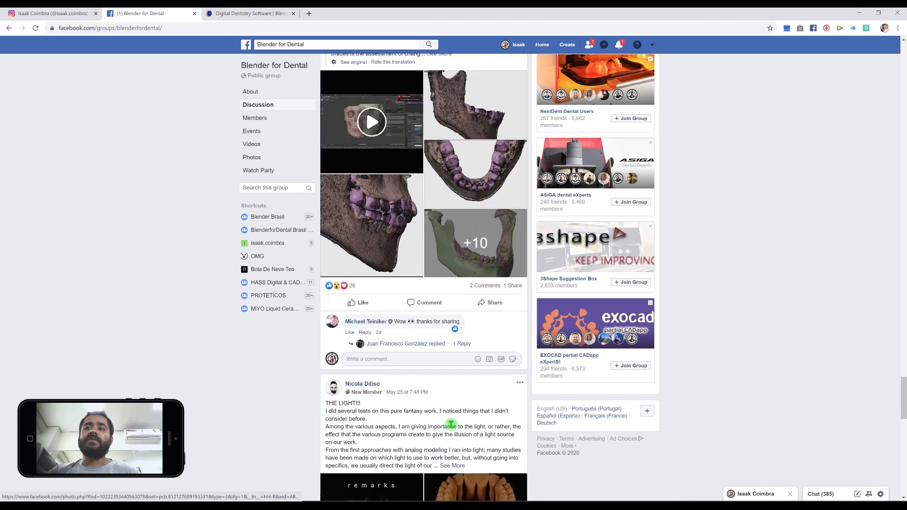
# Step: Browse further group posts, including the one on light in dental renderings and the changes coming with Blender 2.83
pyautogui.scroll(-10, 451, 427)
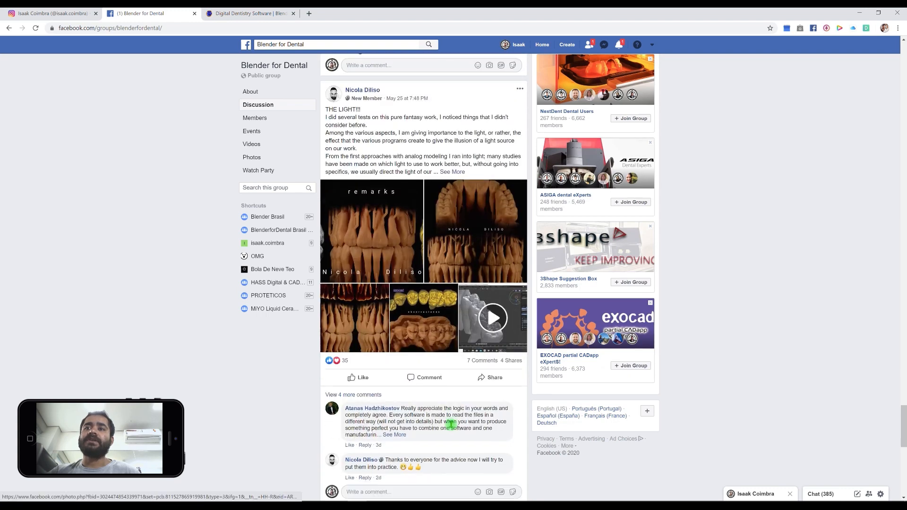
pyautogui.scroll(-5, 437, 385)
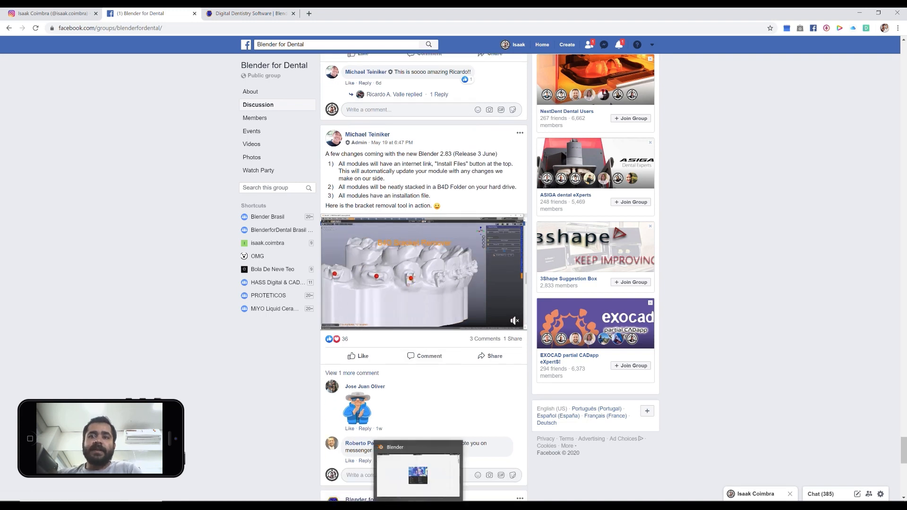
# Step: Switch to Blender, dismiss the splash screen, and display the Model Designer tools in a widened sidebar
pyautogui.click(419, 468)
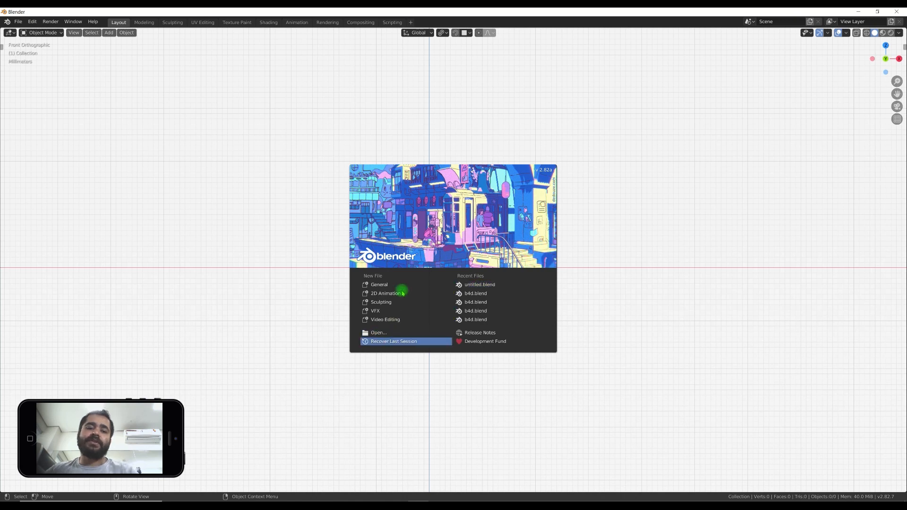
pyautogui.press('Escape')
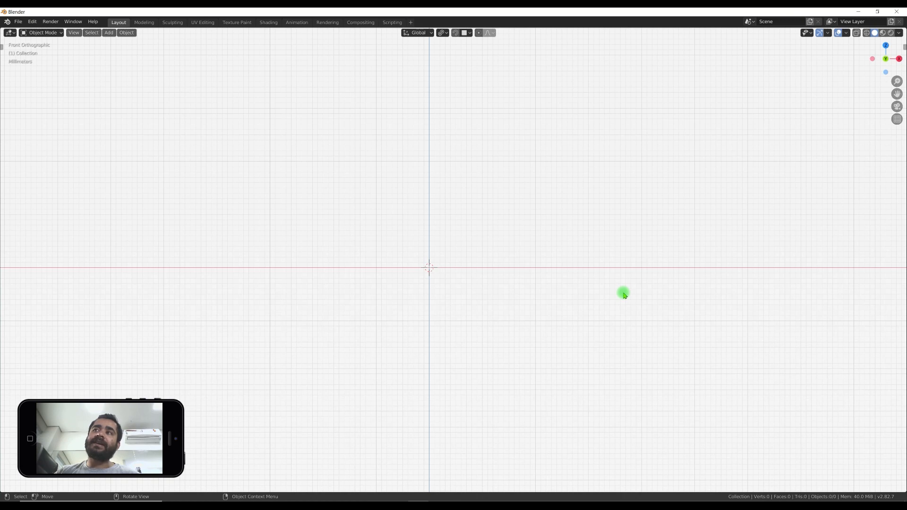
pyautogui.press('n')
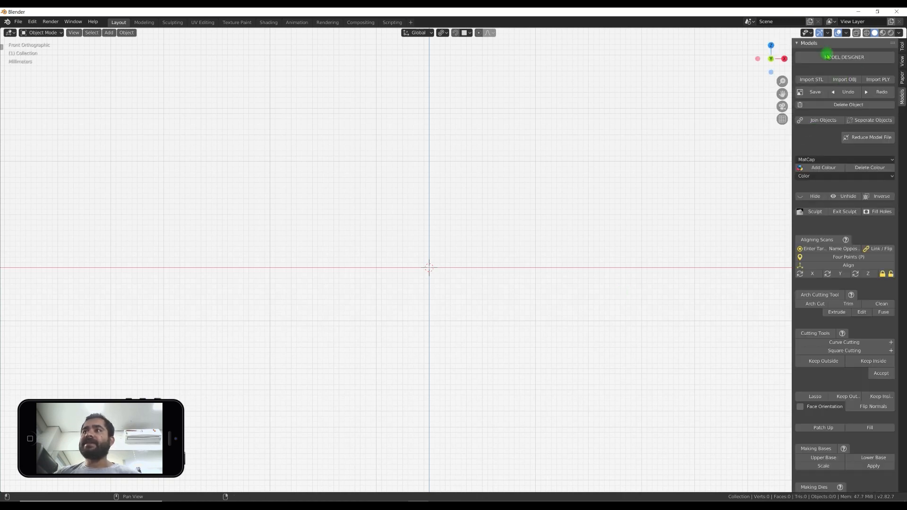
pyautogui.moveTo(792, 145); pyautogui.dragTo(709, 153)
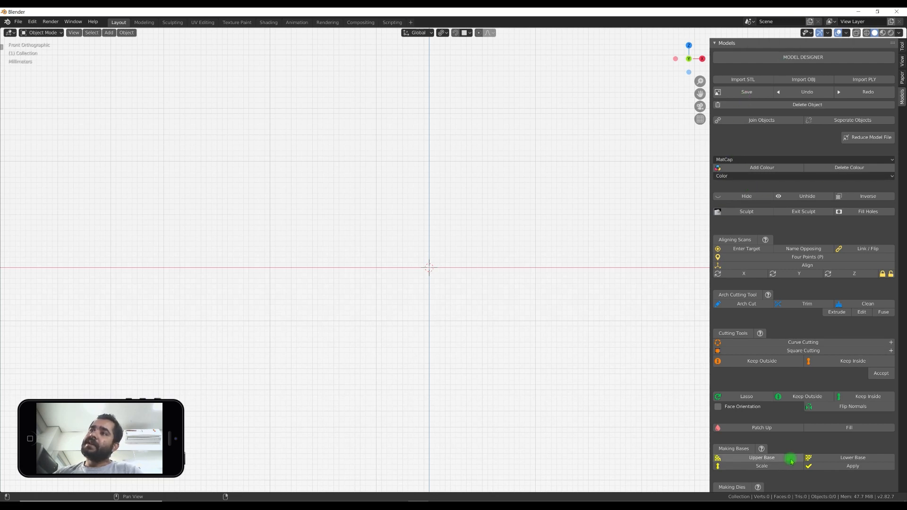
# Step: Review the Model Designer tools from bases, dies and hollowing through to export, and return to the import options
pyautogui.scroll(-15, 792, 462)
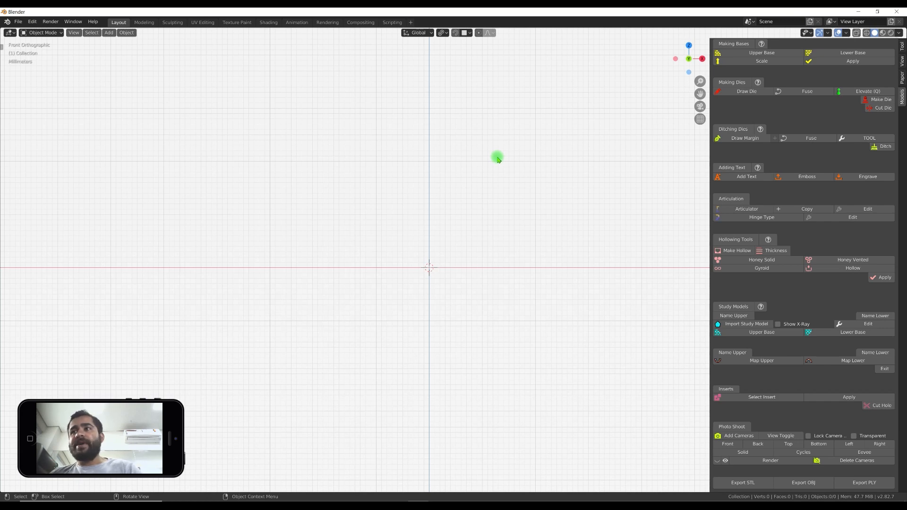
pyautogui.scroll(8, 755, 174)
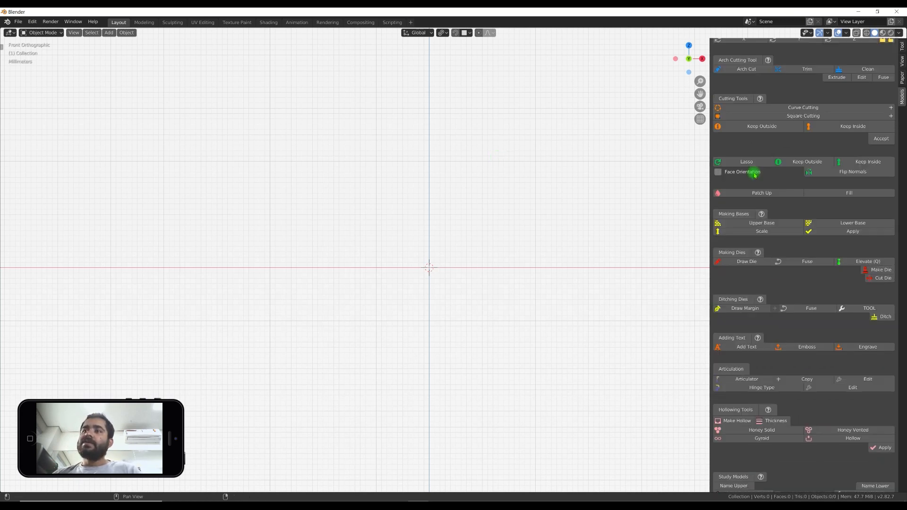
pyautogui.scroll(10, 754, 175)
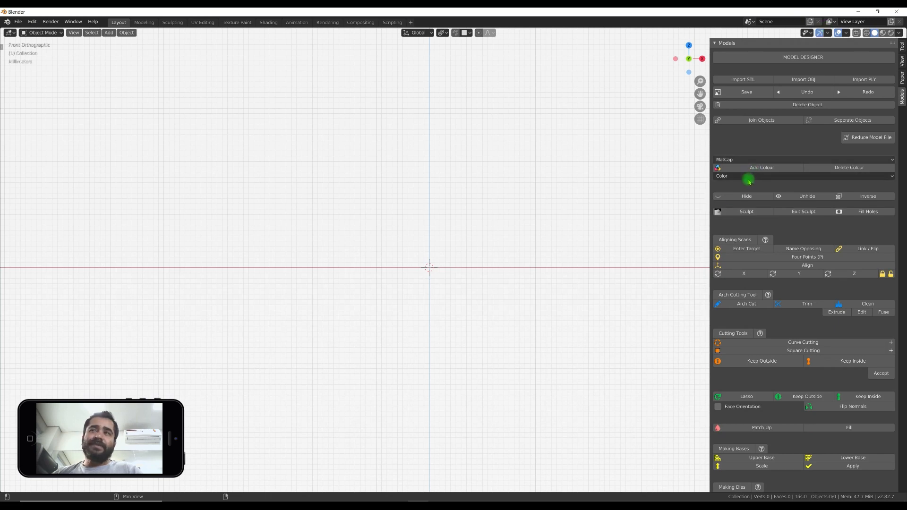
# Step: Import the upper jaw scan 2020-05-28_C11_FDI_UpperJaw.stl from the recently used upload folder
pyautogui.click(749, 81)
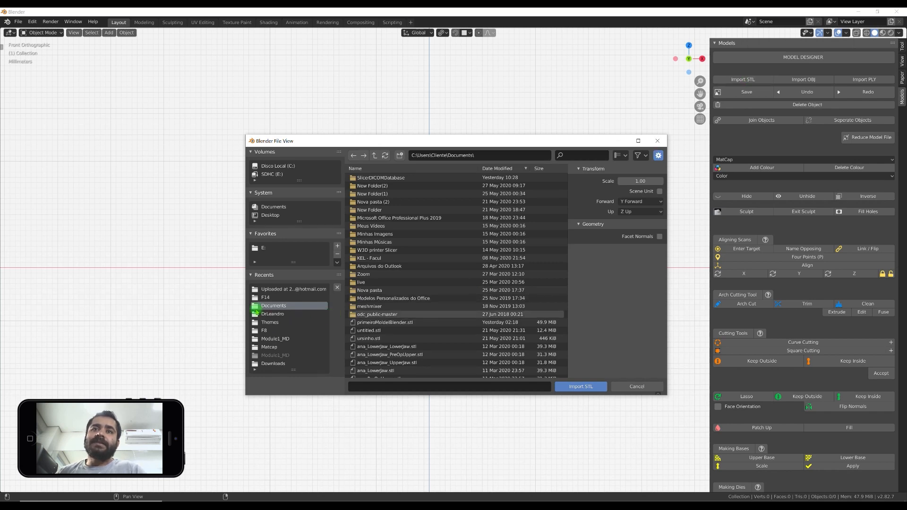
pyautogui.click(287, 289)
pyautogui.click(417, 179)
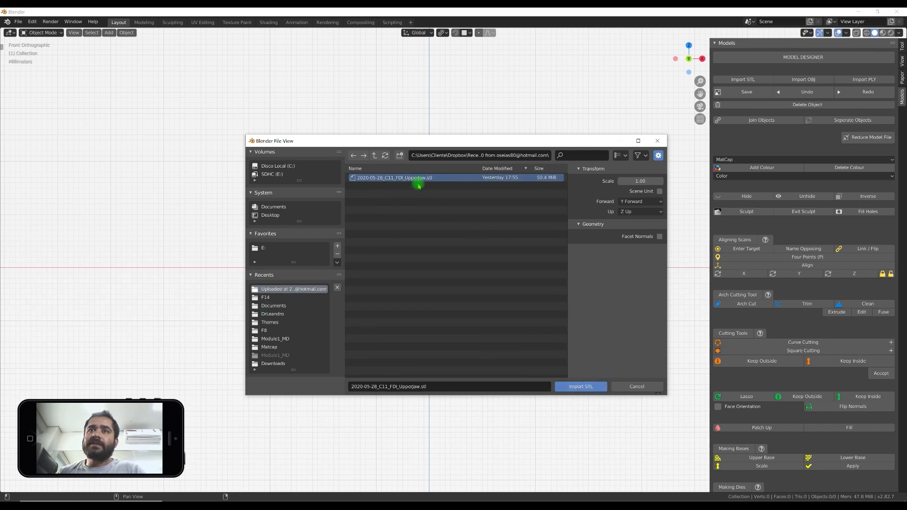
pyautogui.click(585, 386)
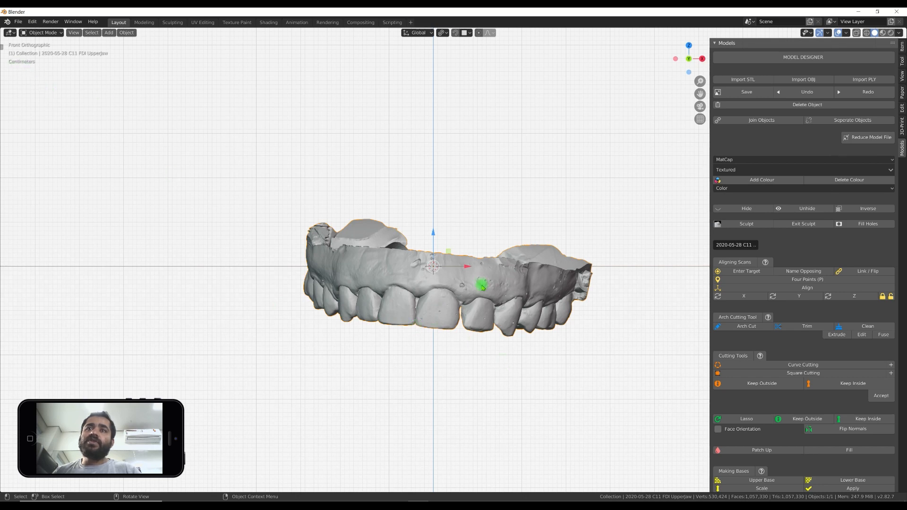
# Step: Level the upper jaw scan by rotating it in front view, and move it up so the incisal edges meet the horizontal axis
pyautogui.click(3, 49)
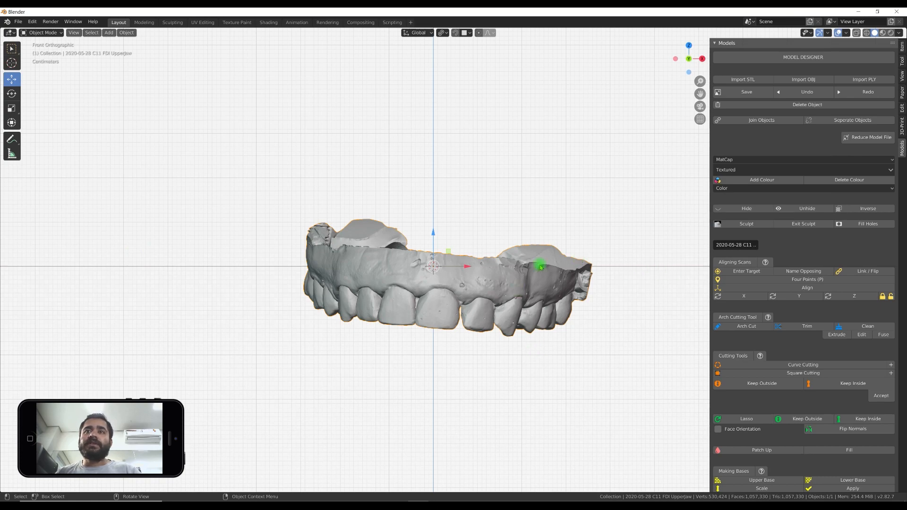
pyautogui.moveTo(494, 354)
pyautogui.mouseDown(button='middle')
pyautogui.moveTo(472, 362)
pyautogui.moveTo(462, 391)
pyautogui.moveTo(480, 357)
pyautogui.moveTo(477, 374)
pyautogui.moveTo(510, 350)
pyautogui.moveTo(494, 366)
pyautogui.mouseUp(button='middle')
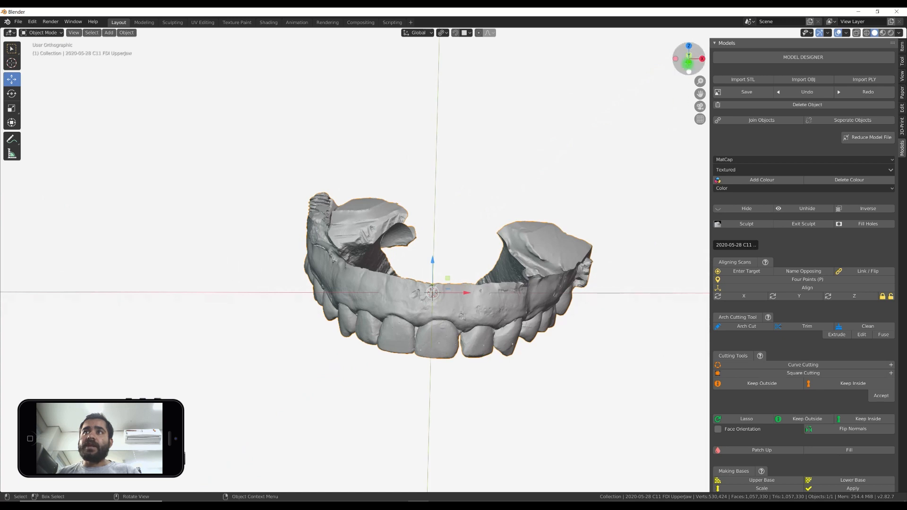
pyautogui.click(689, 61)
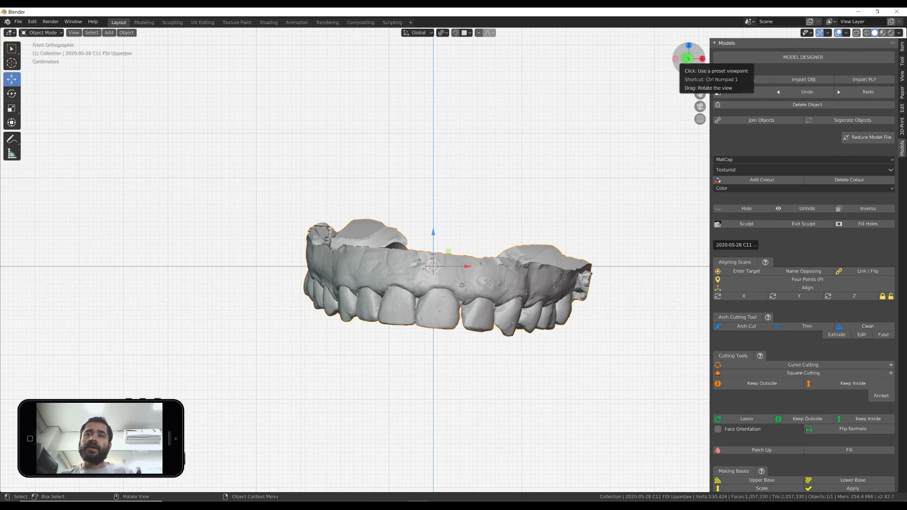
pyautogui.press('r')
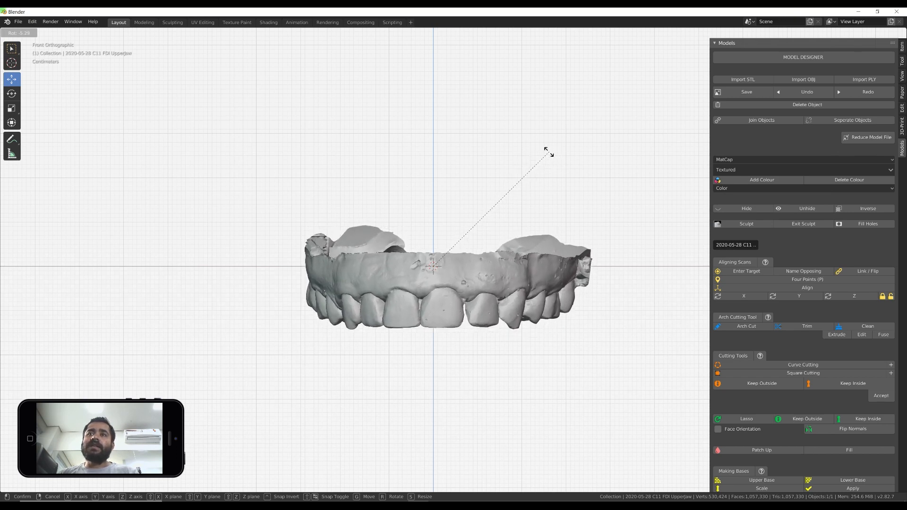
pyautogui.click(550, 152)
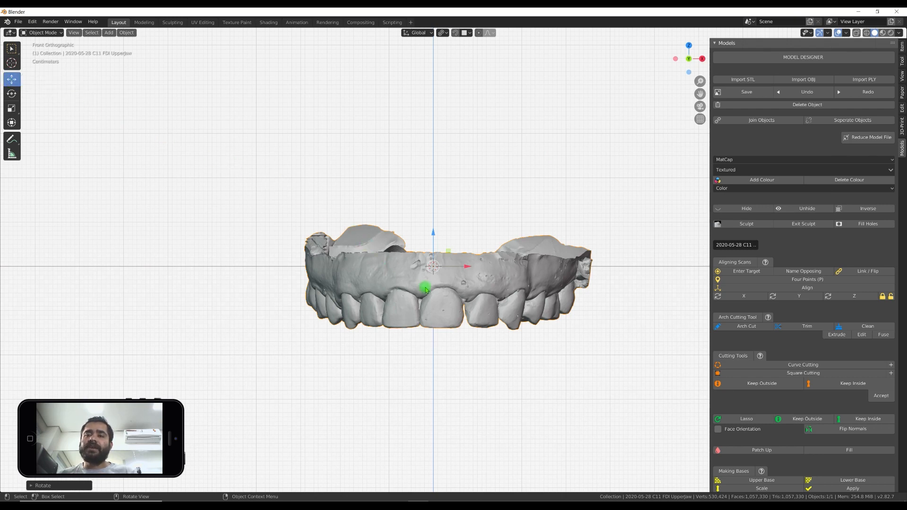
pyautogui.moveTo(435, 294); pyautogui.dragTo(449, 231)
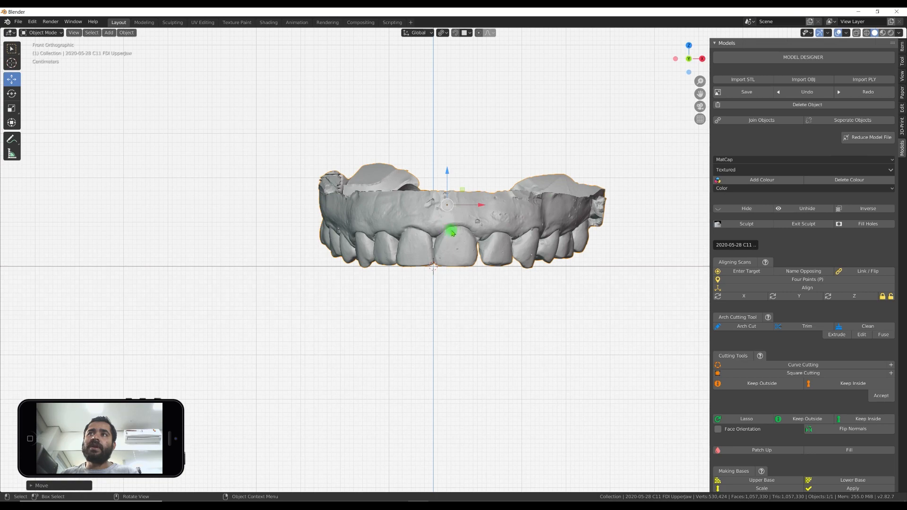
# Step: In bottom view, rotate the arch about 7° and move it so its midline and front teeth align with the axes
pyautogui.moveTo(690, 47)
pyautogui.mouseDown()
pyautogui.moveTo(691, 63)
pyautogui.moveTo(680, 56)
pyautogui.mouseUp()
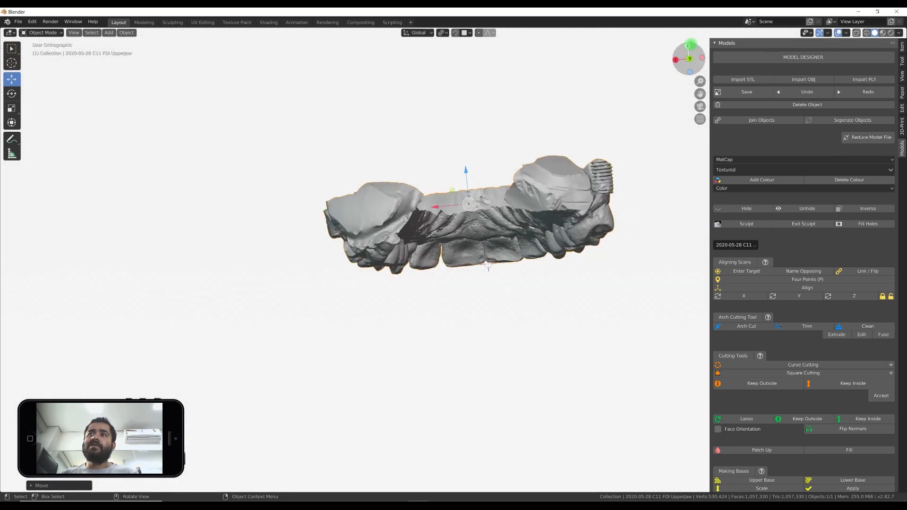
pyautogui.click(690, 45)
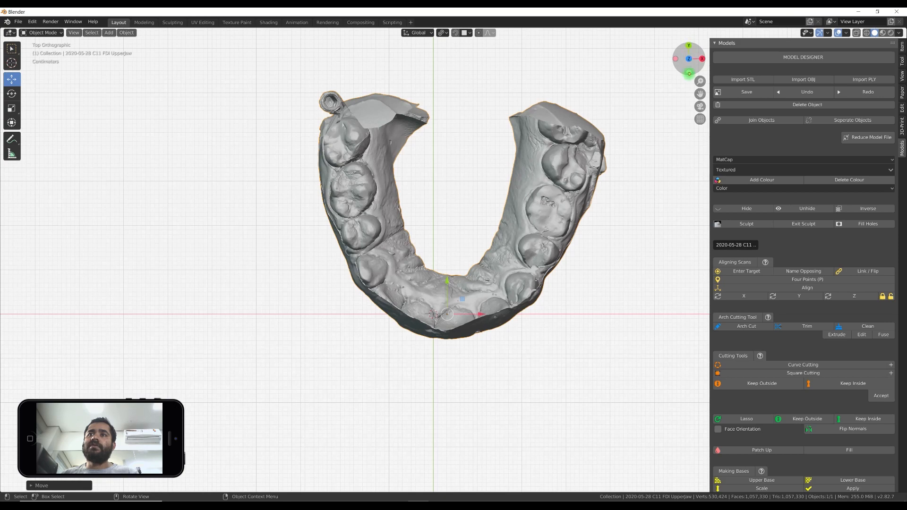
pyautogui.click(690, 73)
pyautogui.click(689, 72)
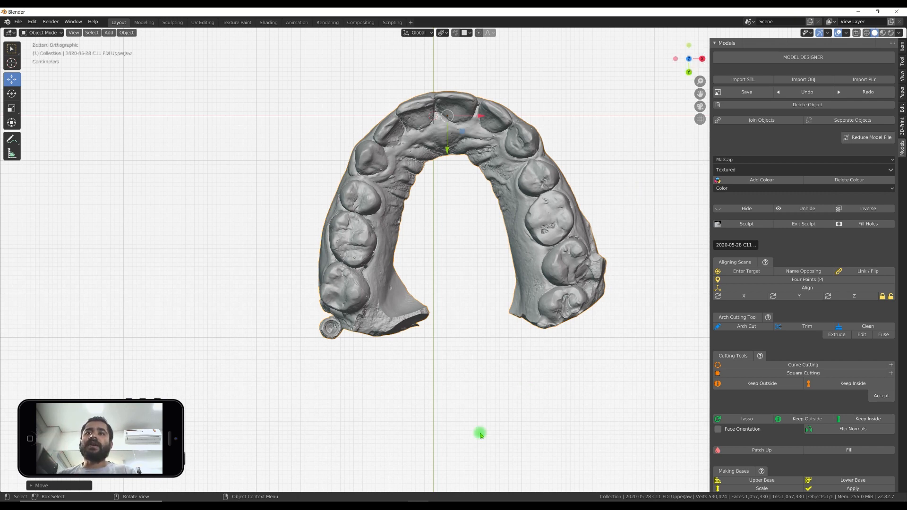
pyautogui.press('r')
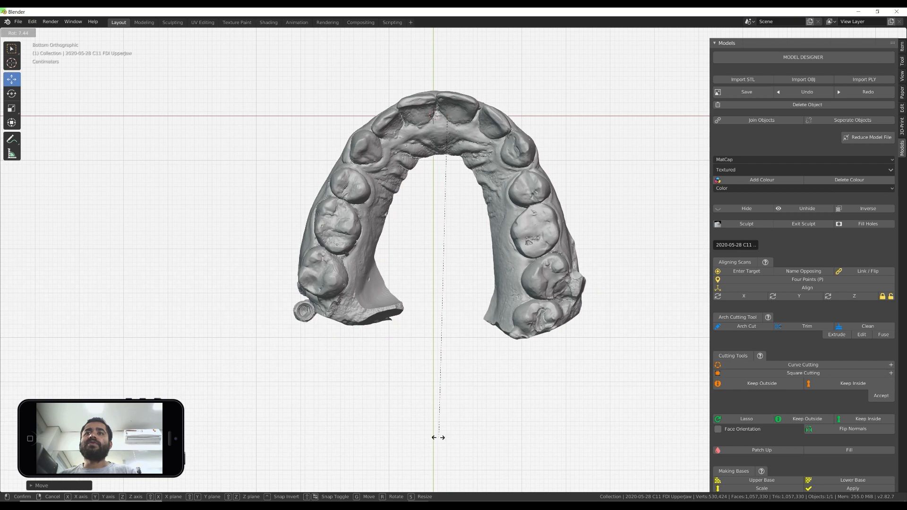
pyautogui.click(440, 437)
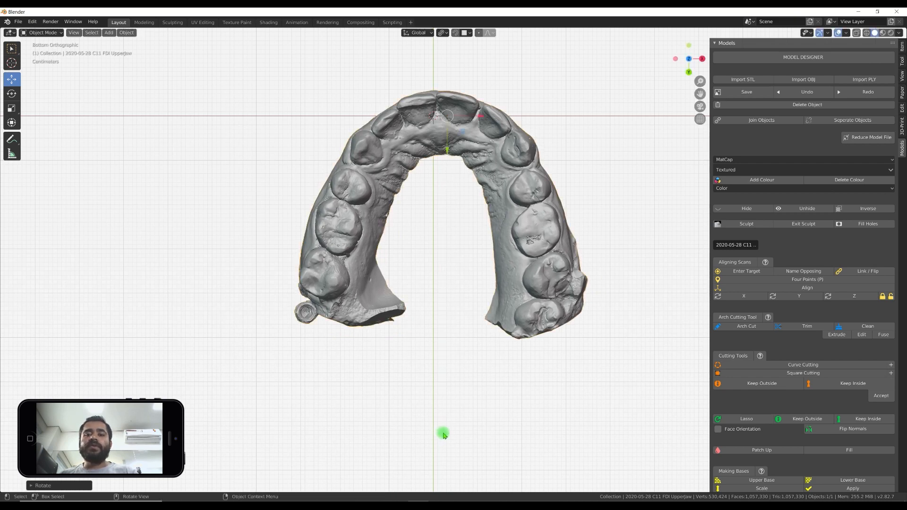
pyautogui.press('g')
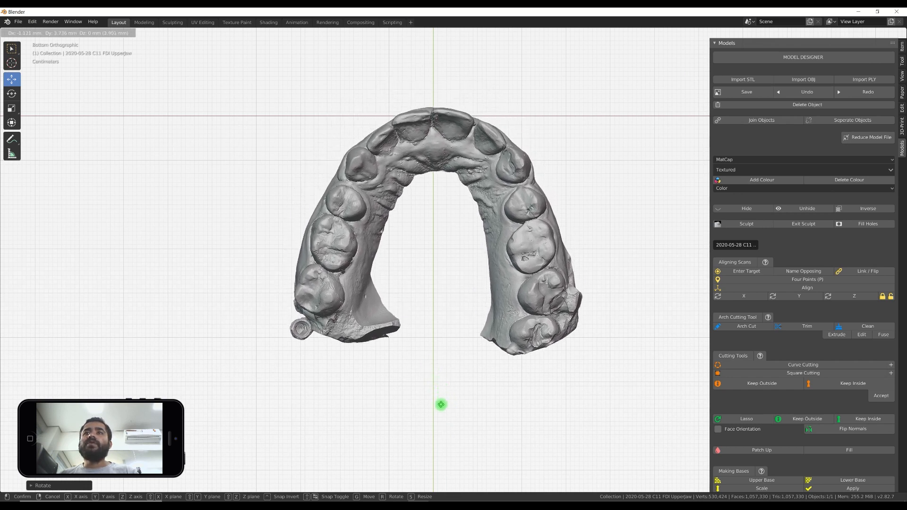
pyautogui.click(442, 407)
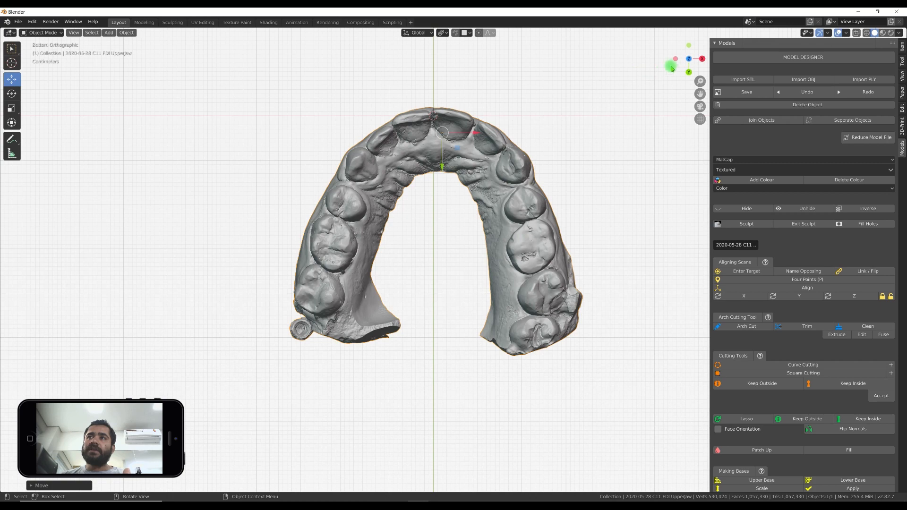
# Step: From the front view, place the 3D cursor on the gum above the two central incisors
pyautogui.click(691, 58)
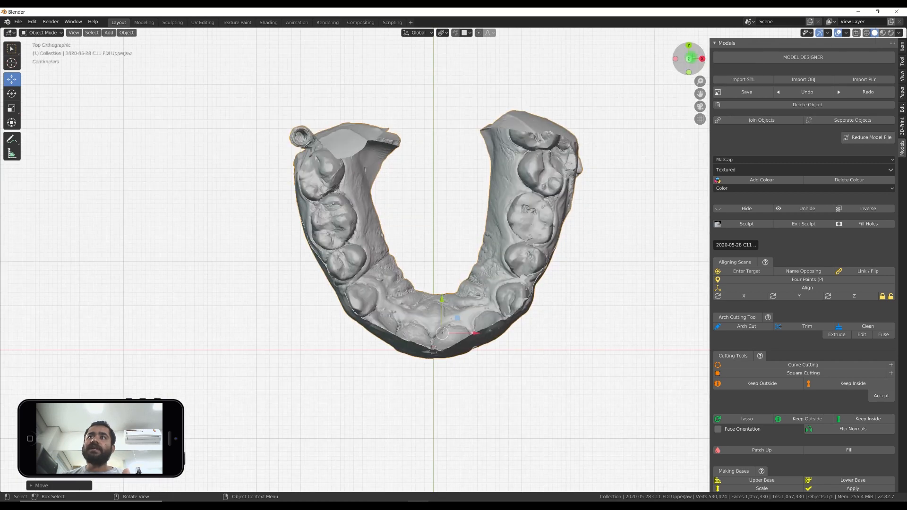
pyautogui.click(689, 58)
pyautogui.click(689, 58)
pyautogui.click(690, 70)
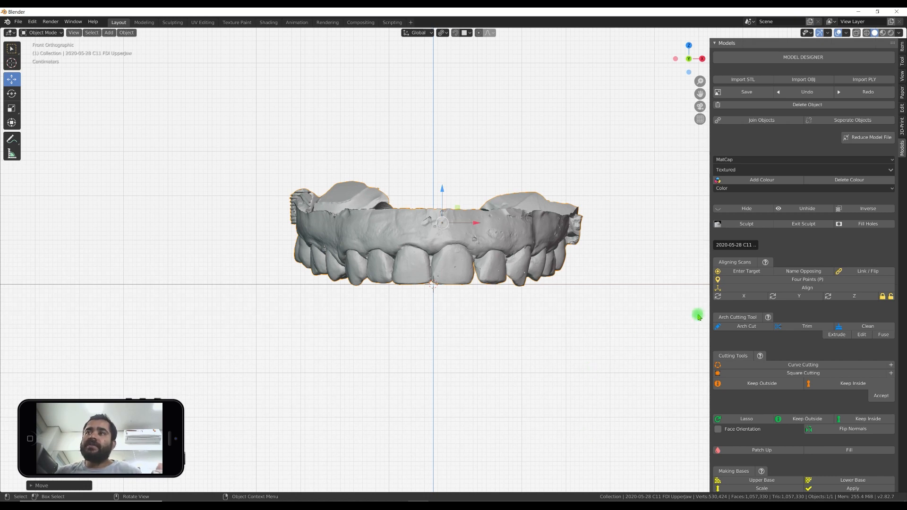
pyautogui.scroll(-1, 800, 227)
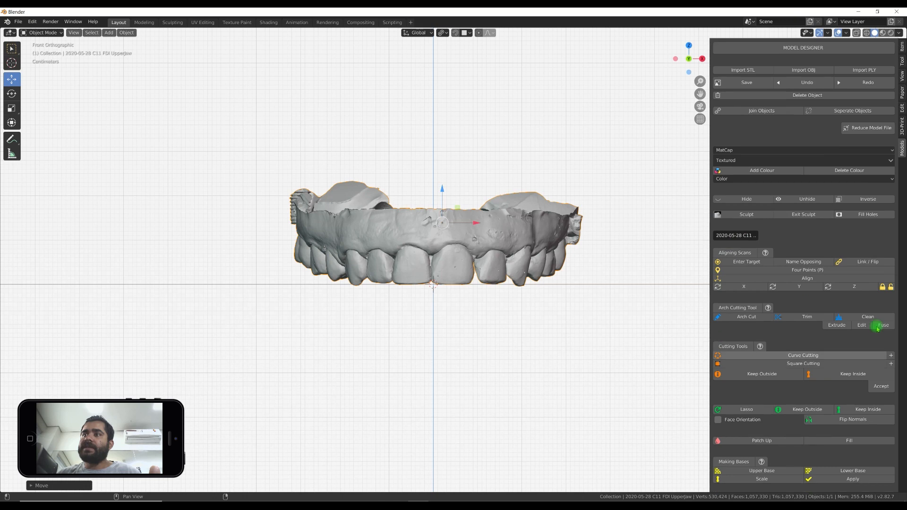
pyautogui.scroll(-4, 826, 264)
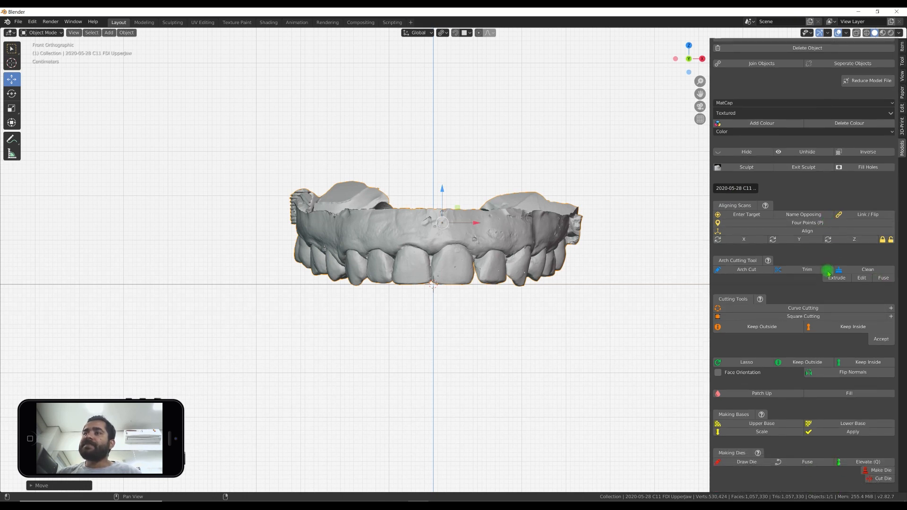
pyautogui.scroll(-4, 828, 275)
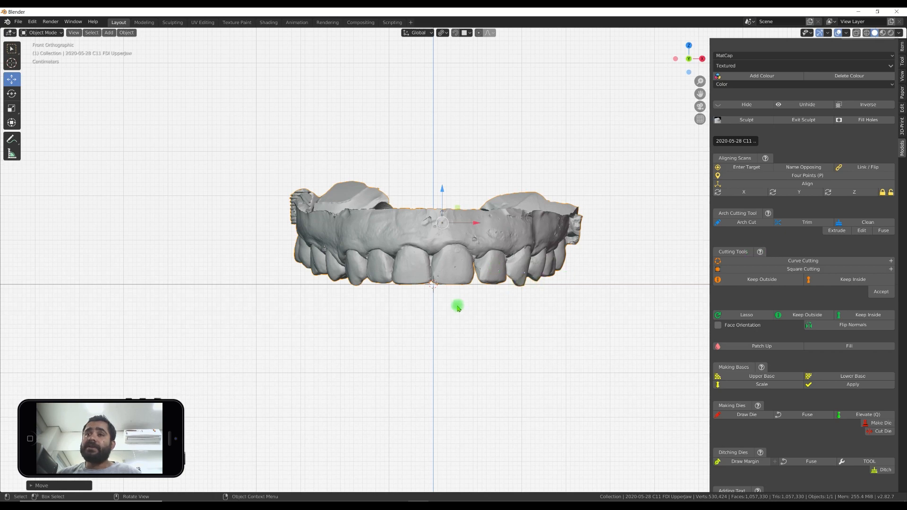
pyautogui.scroll(1, 458, 308)
pyautogui.scroll(3, 457, 308)
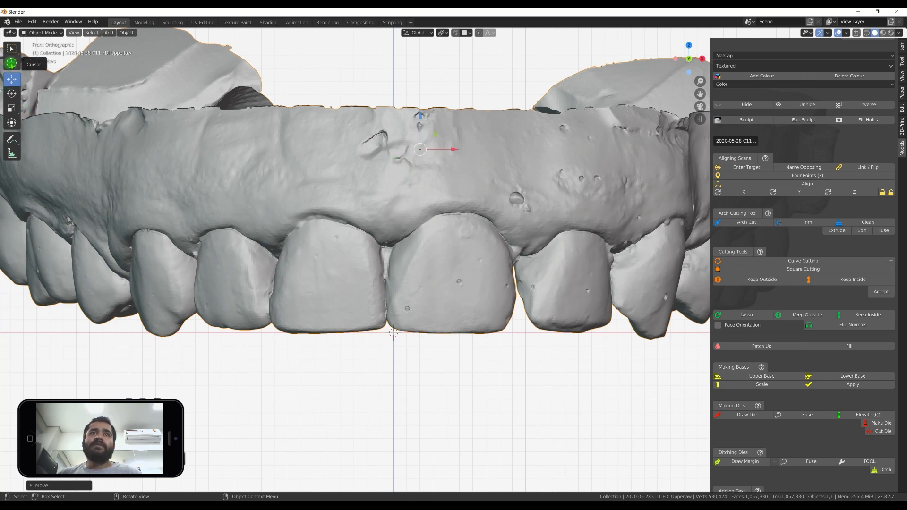
pyautogui.click(12, 64)
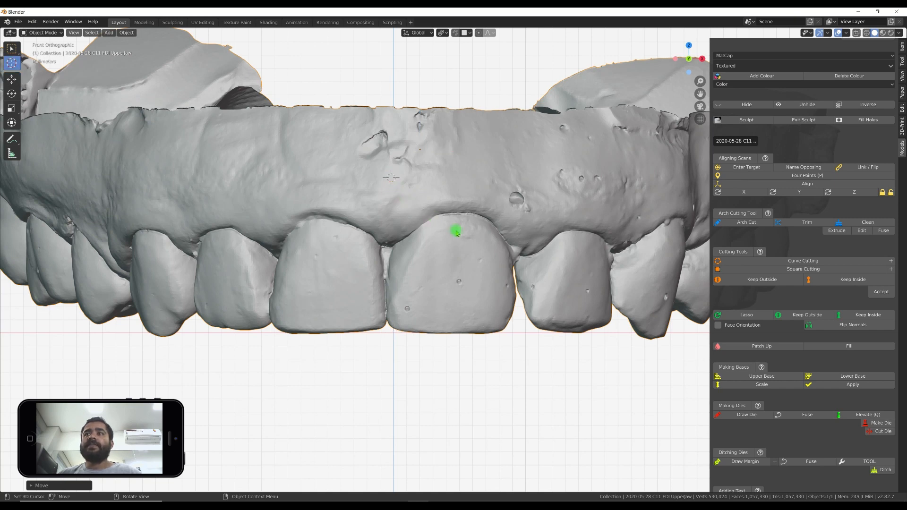
pyautogui.click(747, 223)
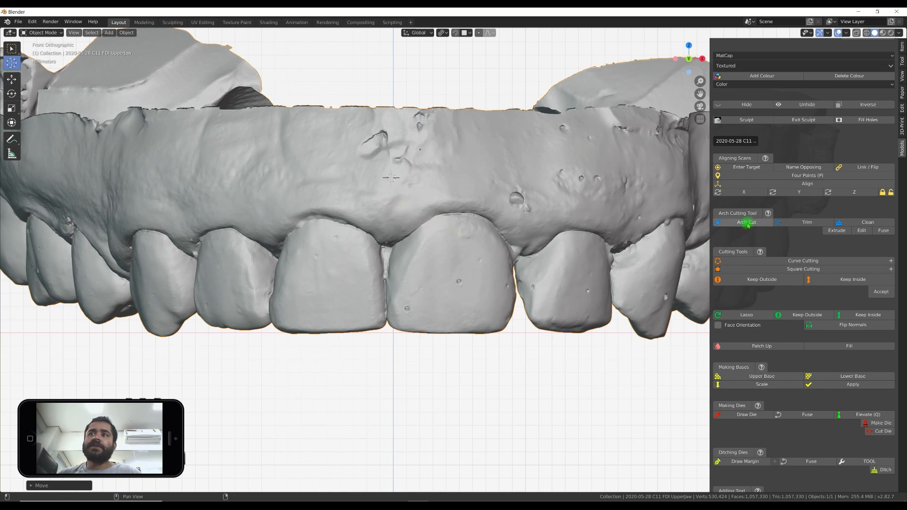
pyautogui.click(747, 223)
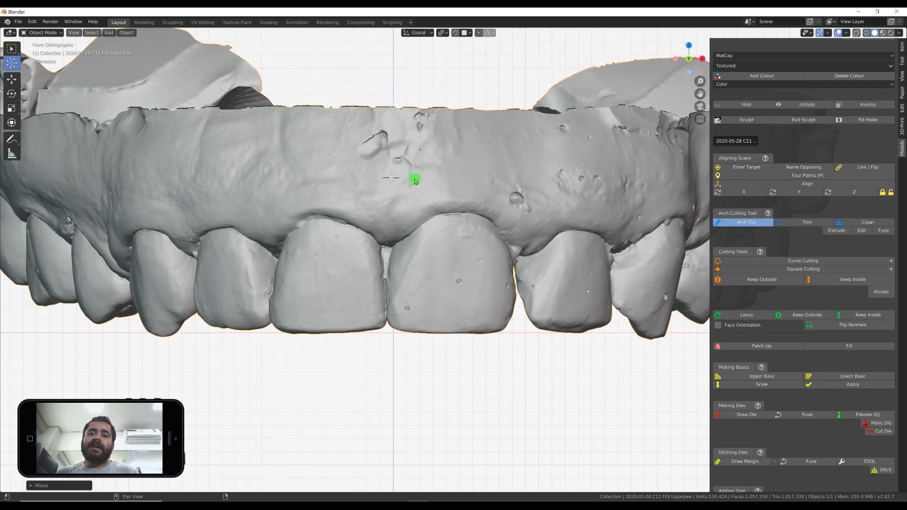
pyautogui.press('e')
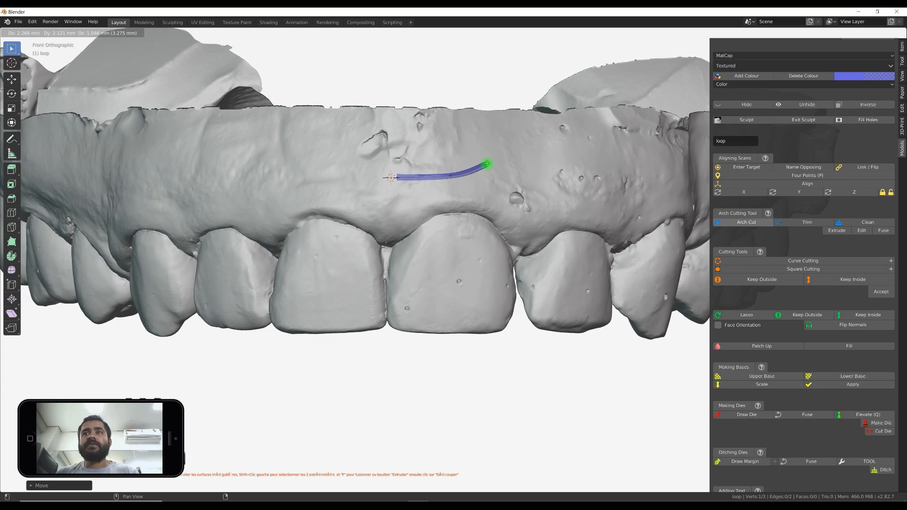
pyautogui.click(486, 164)
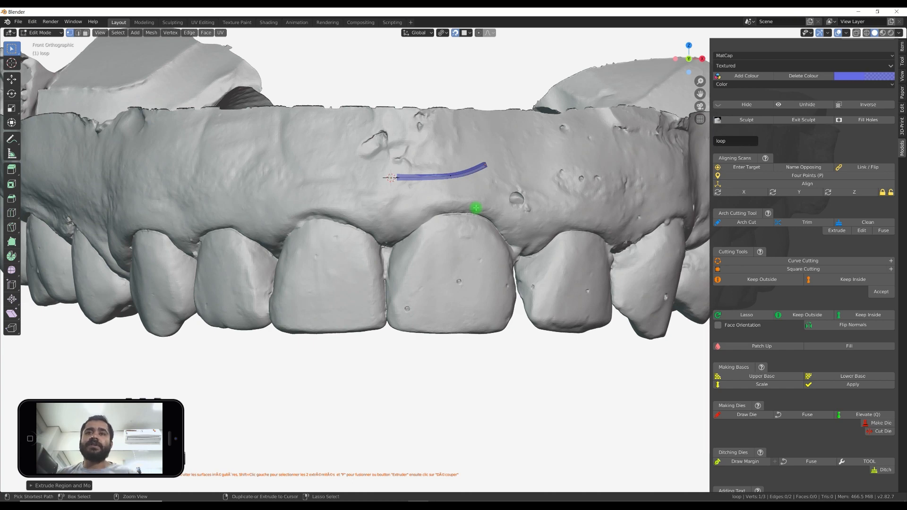
pyautogui.hotkey('ctrl', 'z')
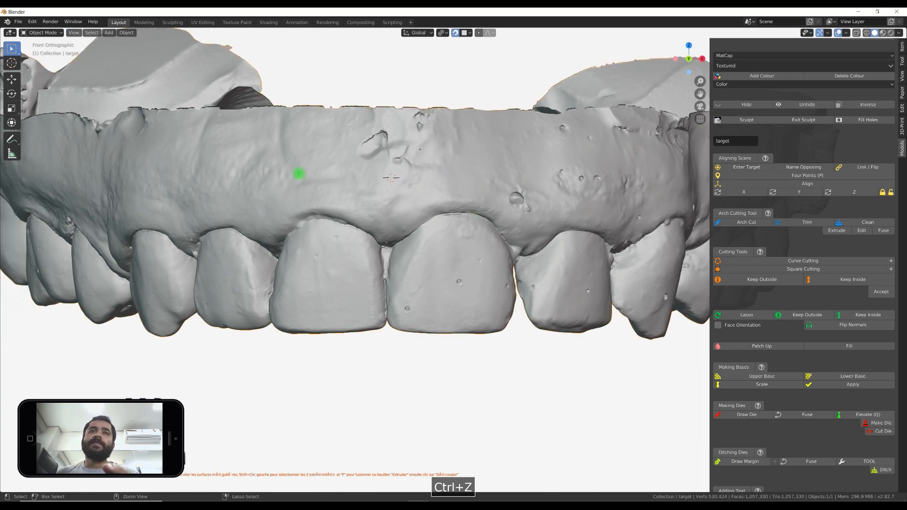
# Step: Reposition the 3D cursor higher on the gum between the central incisors, start an Arch Cut loop there, and extend it toward the patient's left canine
pyautogui.click(11, 62)
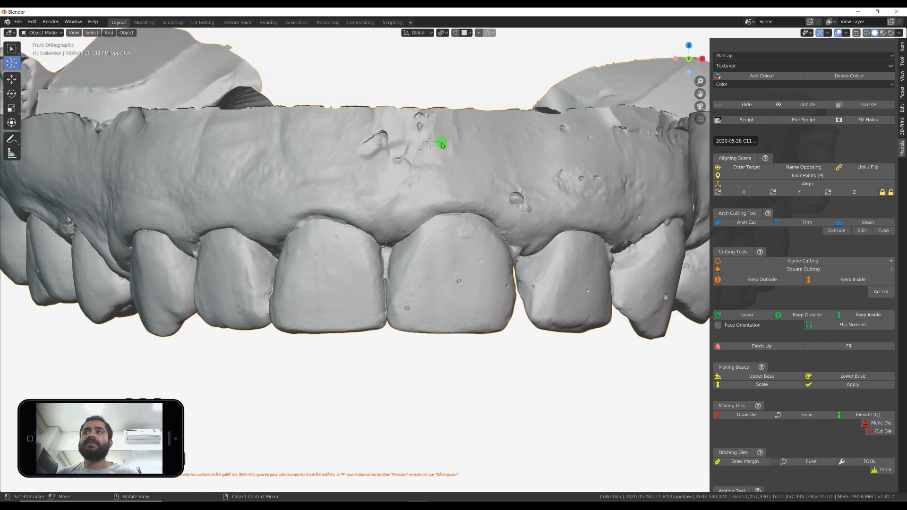
pyautogui.click(750, 225)
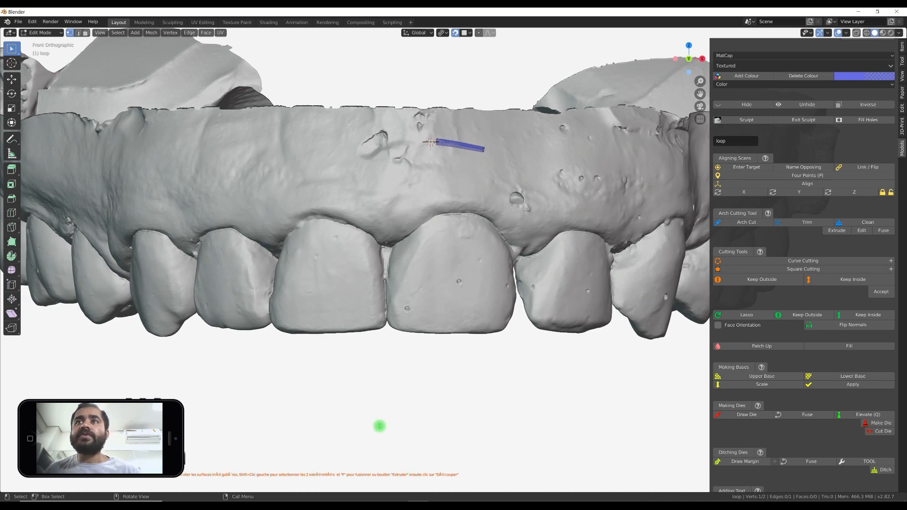
pyautogui.moveTo(520, 158)
pyautogui.mouseDown(button='middle')
pyautogui.moveTo(496, 162)
pyautogui.moveTo(520, 162)
pyautogui.mouseUp(button='middle')
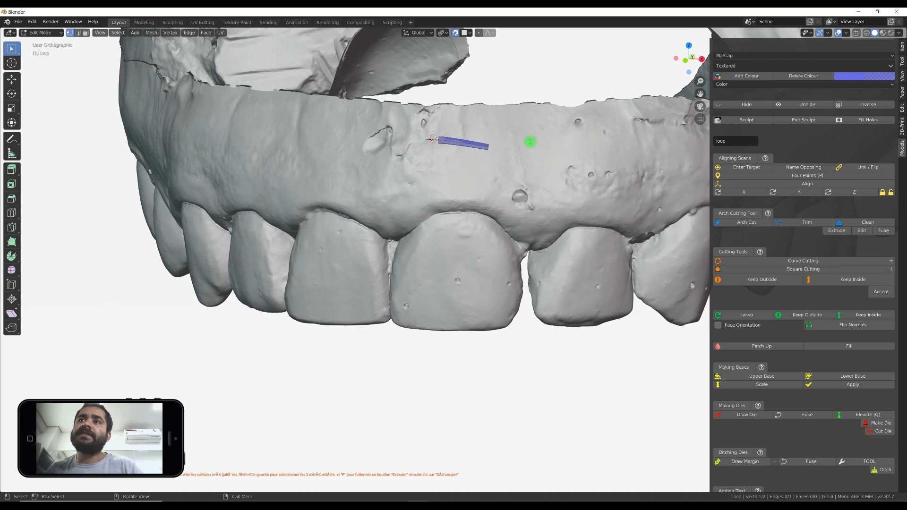
pyautogui.press('e')
pyautogui.click(528, 141)
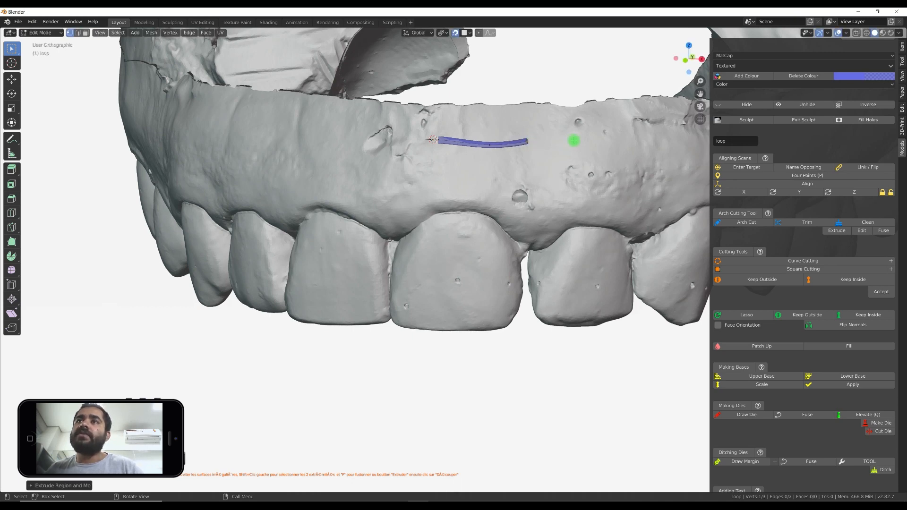
pyautogui.press('e')
pyautogui.click(576, 140)
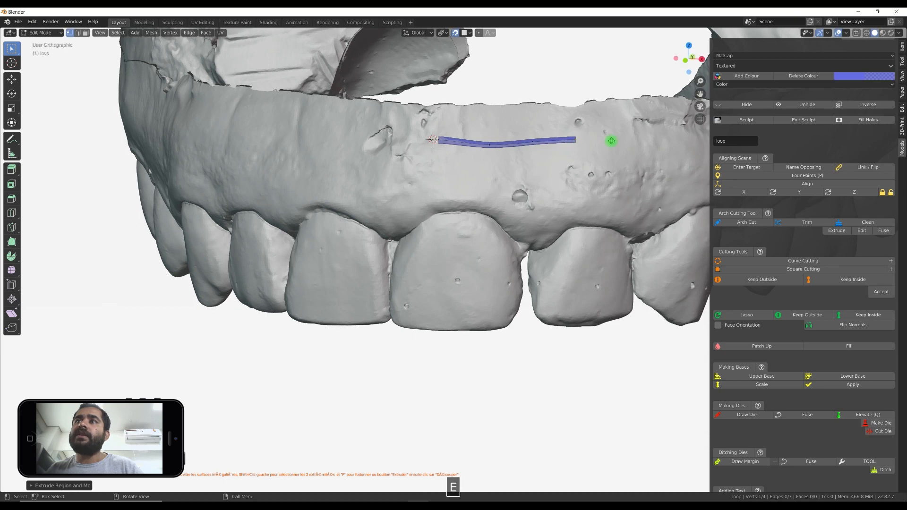
pyautogui.press('e')
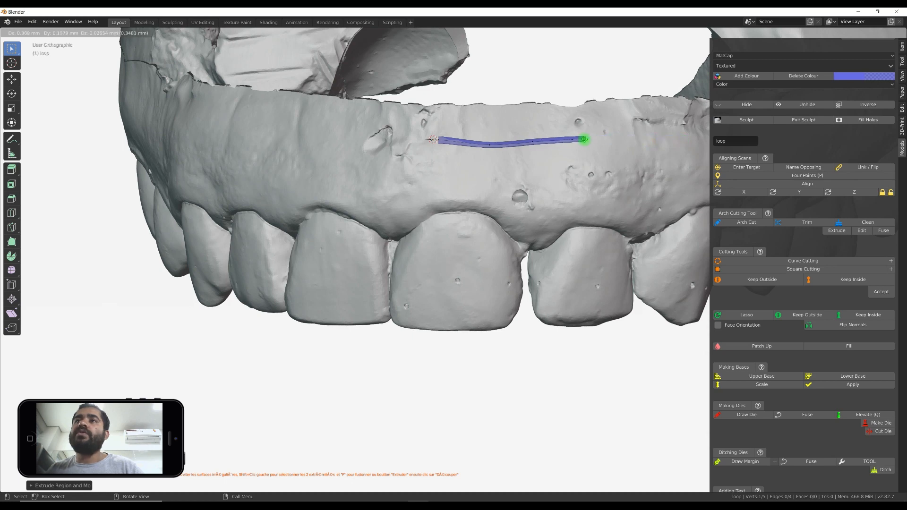
pyautogui.click(614, 138)
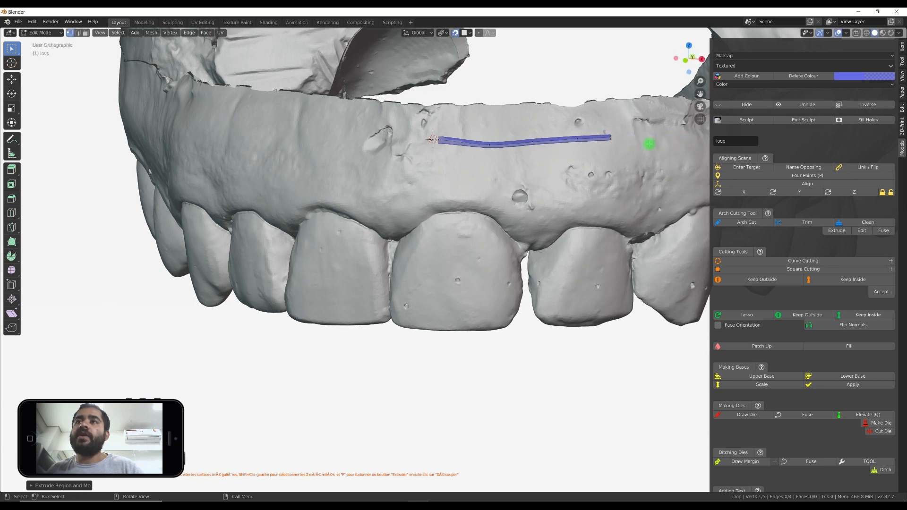
pyautogui.press('e')
pyautogui.click(655, 139)
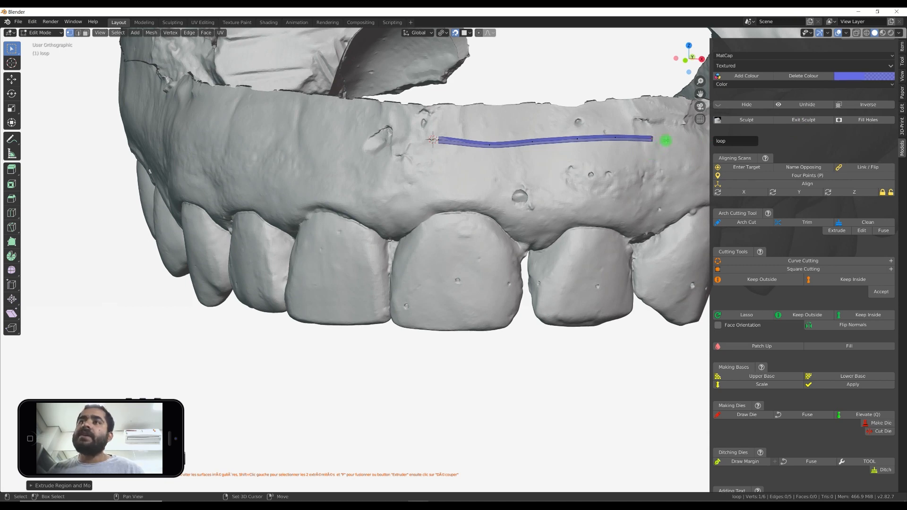
# Step: Extend the arch cut line along the outer gum above the patient's left canine and premolar with five more points
pyautogui.keyDown('shift'); pyautogui.moveTo(673, 137); pyautogui.dragTo(349, 203, button='middle'); pyautogui.keyUp('shift')
pyautogui.click(438, 193)
pyautogui.scroll(3, 347, 203)
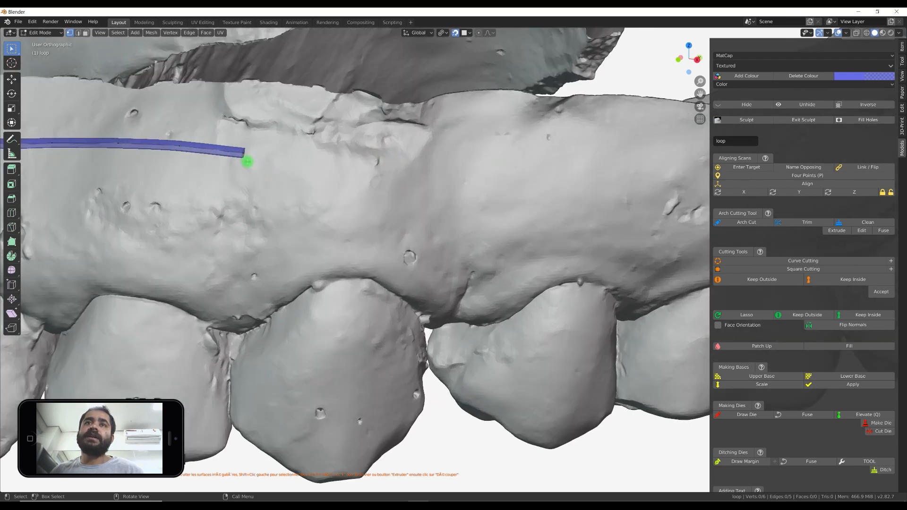
pyautogui.scroll(4, 241, 152)
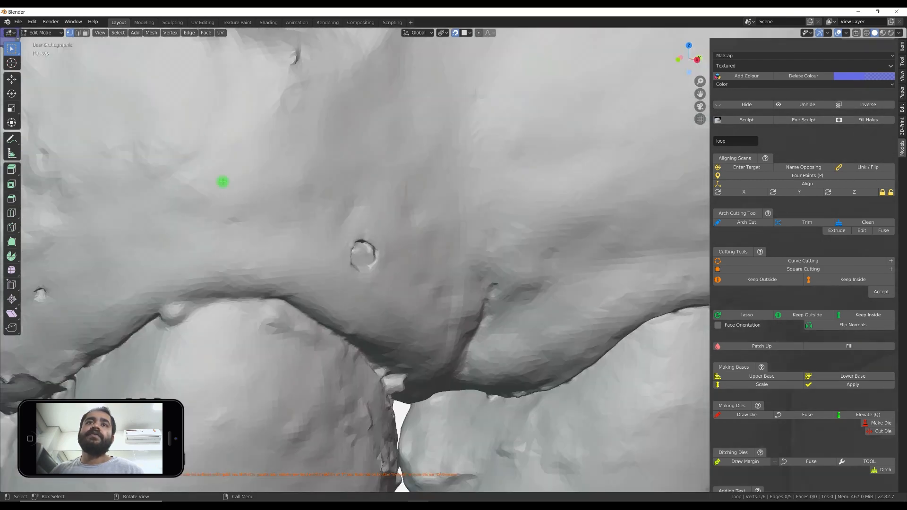
pyautogui.scroll(-2, 232, 183)
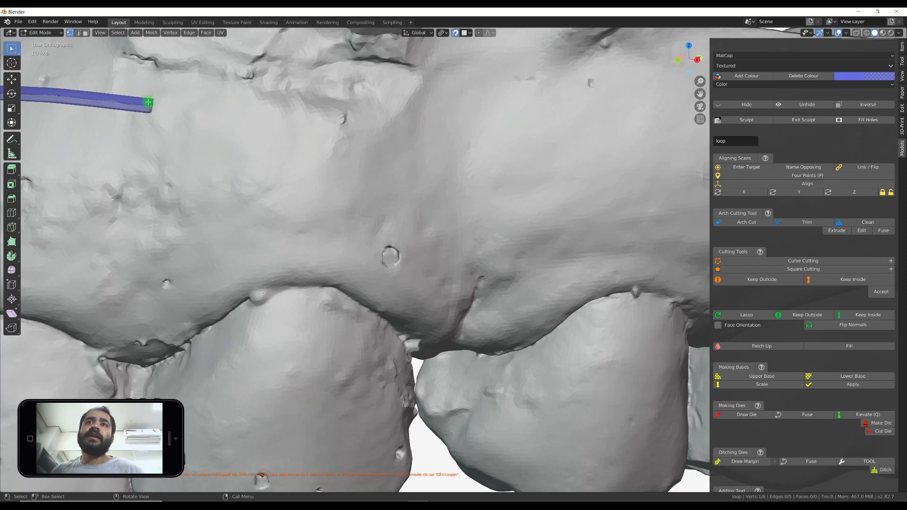
pyautogui.scroll(-3, 267, 149)
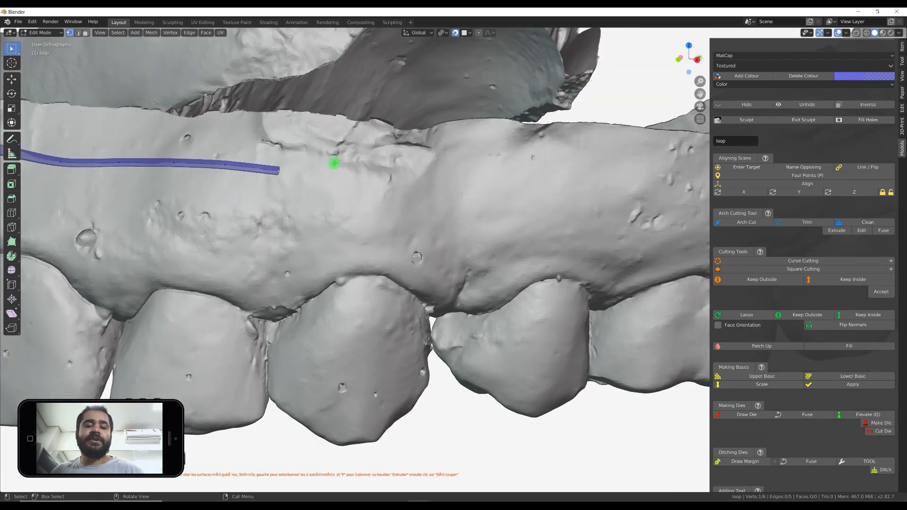
pyautogui.press('e')
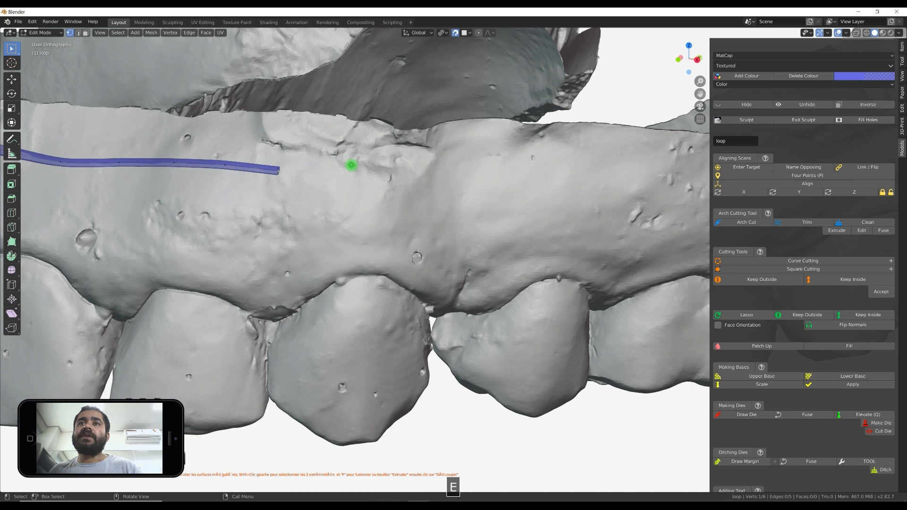
pyautogui.click(361, 166)
pyautogui.press('e')
pyautogui.click(422, 168)
pyautogui.press('e')
pyautogui.click(487, 170)
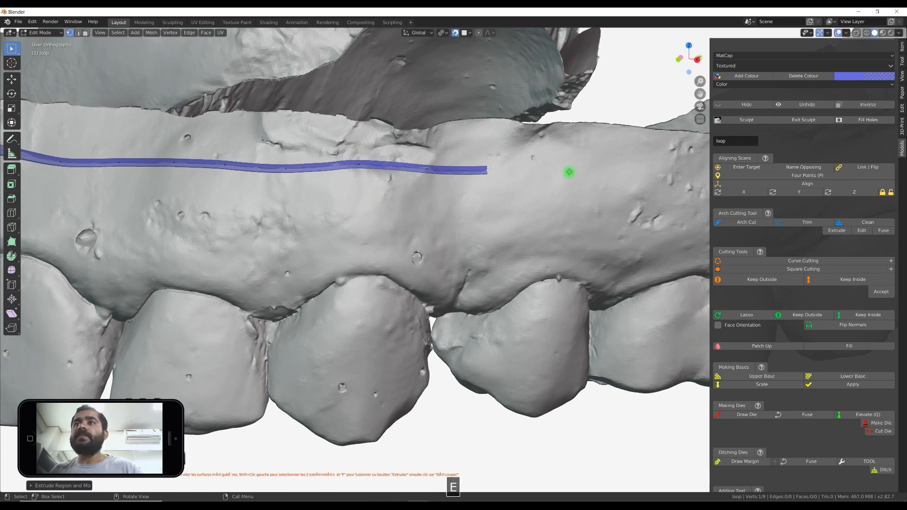
pyautogui.press('e')
pyautogui.click(568, 171)
pyautogui.press('e')
pyautogui.click(654, 180)
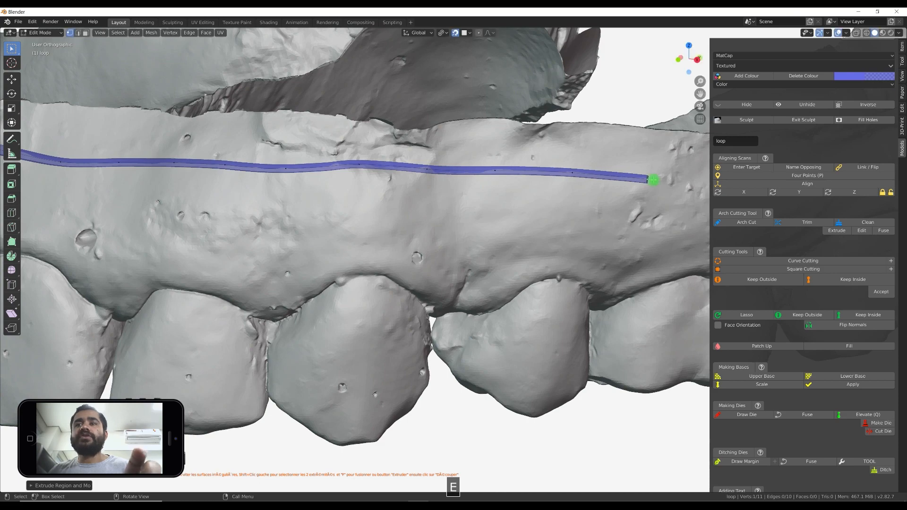
# Step: Continue the arch cut line along the outer gum above the patient's left molars to the back of the arch
pyautogui.keyDown('shift'); pyautogui.moveTo(537, 189); pyautogui.dragTo(332, 178, button='middle'); pyautogui.keyUp('shift')
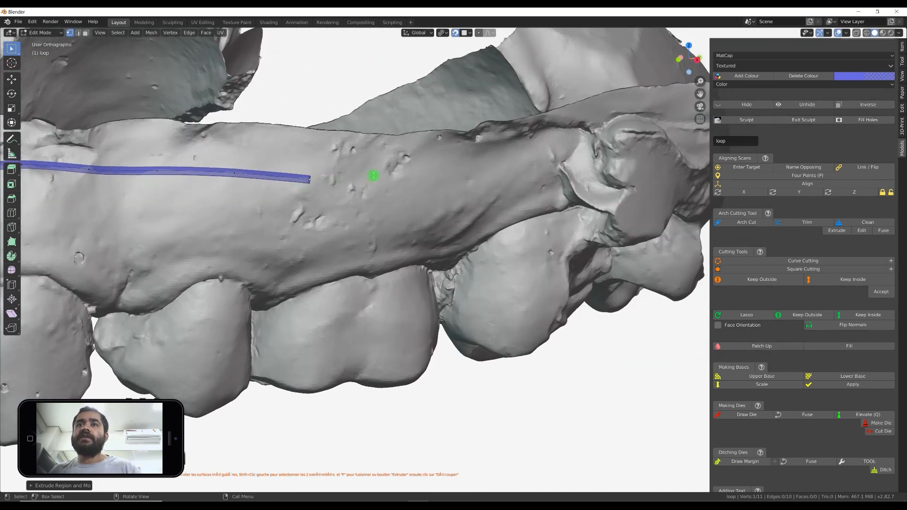
pyautogui.press('e')
pyautogui.click(395, 173)
pyautogui.press('e')
pyautogui.click(520, 181)
pyautogui.press('e')
pyautogui.click(547, 167)
# Step: Turn the arch cut line down over the back gum and route it between the two rearmost left molars toward the palate
pyautogui.moveTo(547, 166); pyautogui.dragTo(581, 176, button='middle')
pyautogui.press('e')
pyautogui.click(584, 182)
pyautogui.press('e')
pyautogui.click(606, 216)
pyautogui.press('e')
pyautogui.click(615, 246)
pyautogui.moveTo(615, 246); pyautogui.dragTo(419, 237, button='middle')
pyautogui.press('e')
pyautogui.click(470, 244)
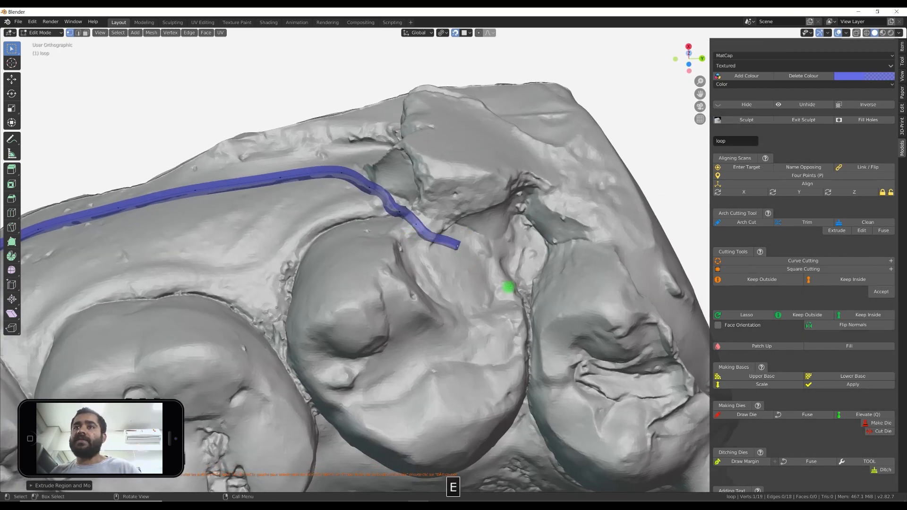
pyautogui.press('e')
pyautogui.click(534, 321)
pyautogui.press('e')
pyautogui.click(529, 419)
# Step: Extend the arch cut line forward along the palatal gum beside the patient's left molars and premolar
pyautogui.scroll(-4, 531, 415)
pyautogui.keyDown('shift'); pyautogui.moveTo(530, 416); pyautogui.dragTo(486, 208, button='middle'); pyautogui.keyUp('shift')
pyautogui.press('e')
pyautogui.click(486, 208)
pyautogui.press('e')
pyautogui.click(416, 277)
pyautogui.press('e')
pyautogui.click(361, 289)
pyautogui.press('e')
pyautogui.click(293, 299)
pyautogui.press('e')
pyautogui.click(259, 319)
# Step: Continue the arch cut line across the front of the palate behind the incisors, just inside the scan's edge
pyautogui.moveTo(259, 320); pyautogui.dragTo(337, 329, button='middle')
pyautogui.press('e')
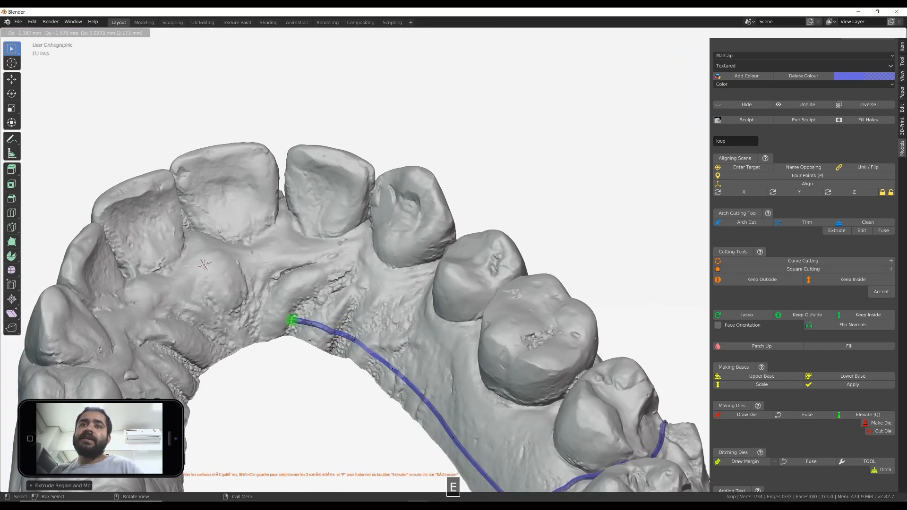
pyautogui.click(290, 320)
pyautogui.press('e')
pyautogui.click(202, 366)
pyautogui.moveTo(202, 367); pyautogui.dragTo(181, 279, button='middle')
pyautogui.scroll(4, 314, 258)
pyautogui.press('e')
pyautogui.click(123, 157)
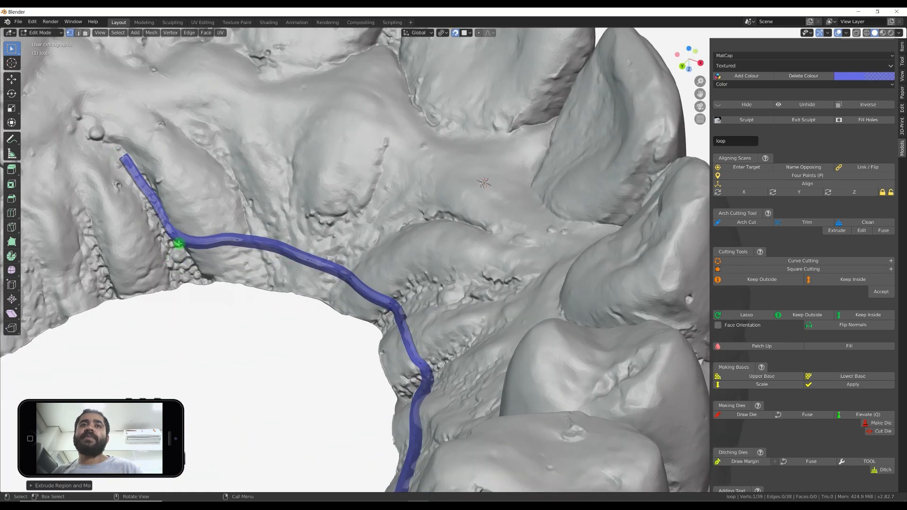
pyautogui.hotkey('ctrl', 'z')
# Step: Extend the arch cut line over the palatal ridges near the scan edge toward the patient's right molars
pyautogui.keyDown('shift'); pyautogui.moveTo(136, 281); pyautogui.dragTo(494, 229, button='middle'); pyautogui.keyUp('shift')
pyautogui.press('e')
pyautogui.click(483, 223)
pyautogui.press('e')
pyautogui.click(444, 229)
pyautogui.press('e')
pyautogui.click(284, 320)
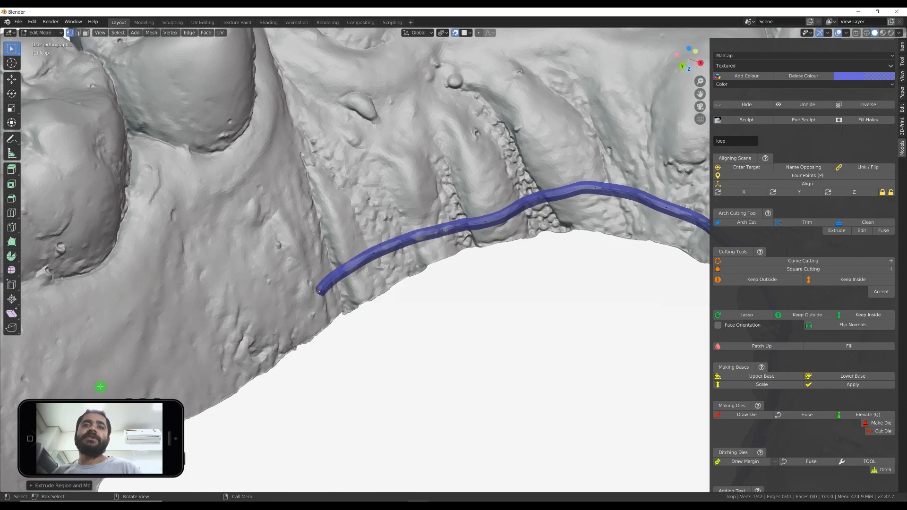
pyautogui.press('e')
pyautogui.click(90, 393)
# Step: Continue the arch cut line along the palatal gum beside the patient's right molars to the last molar
pyautogui.moveTo(89, 393); pyautogui.dragTo(506, 306, button='middle')
pyautogui.press('e')
pyautogui.click(472, 310)
pyautogui.press('e')
pyautogui.click(419, 311)
pyautogui.press('e')
pyautogui.click(340, 297)
pyautogui.press('e')
pyautogui.click(297, 281)
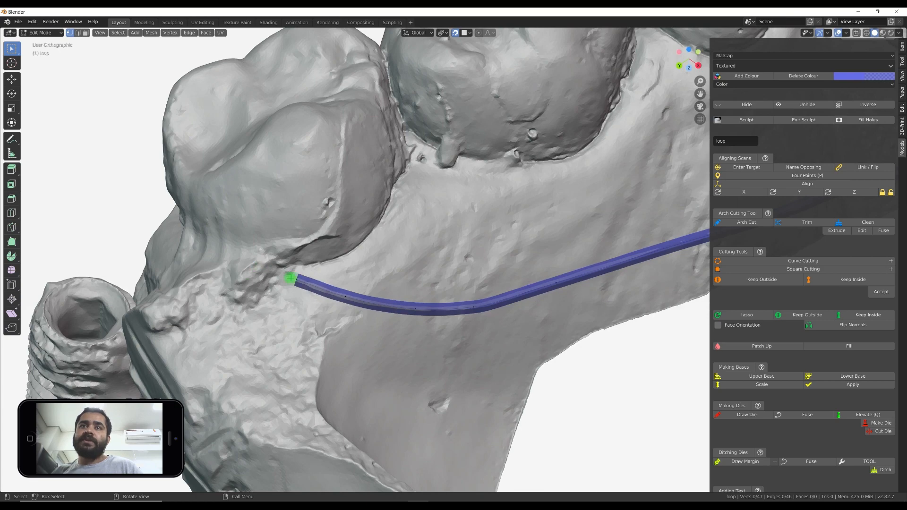
# Step: Wrap the arch cut line around the back of the patient's last right molar onto the cheek side
pyautogui.click(290, 278)
pyautogui.press('e')
pyautogui.click(269, 267)
pyautogui.press('e')
pyautogui.click(232, 255)
pyautogui.moveTo(219, 258); pyautogui.dragTo(269, 279, button='middle')
pyautogui.press('e')
pyautogui.click(238, 311)
pyautogui.press('e')
pyautogui.click(218, 343)
pyautogui.press('e')
pyautogui.click(168, 362)
# Step: Extend the arch cut line with two points along the outer gum beside the patient's right molars
pyautogui.press('e')
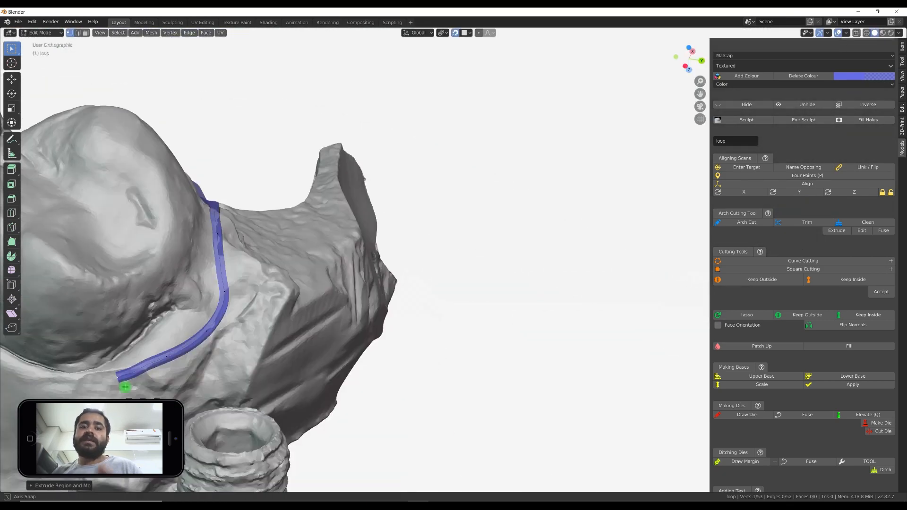
pyautogui.keyDown('shift'); pyautogui.moveTo(125, 388); pyautogui.dragTo(586, 282, button='middle'); pyautogui.keyUp('shift')
pyautogui.press('e')
pyautogui.click(513, 324)
pyautogui.press('e')
pyautogui.click(402, 321)
pyautogui.press('e')
pyautogui.click(275, 242)
pyautogui.press('e')
pyautogui.click(149, 182)
pyautogui.moveTo(149, 182); pyautogui.dragTo(195, 259, button='middle')
pyautogui.keyDown('shift'); pyautogui.moveTo(195, 259); pyautogui.dragTo(487, 367, button='middle'); pyautogui.keyUp('shift')
pyautogui.scroll(1, 487, 367)
pyautogui.hotkey('ctrl', 'z')
pyautogui.hotkey('ctrl', 'z')
# Step: Place four more arch cut points along the outer gum from the patient's right molars toward the canine
pyautogui.keyDown('shift'); pyautogui.moveTo(624, 356); pyautogui.dragTo(435, 356, button='middle'); pyautogui.keyUp('shift')
pyautogui.press('e')
pyautogui.click(492, 350)
pyautogui.press('e')
pyautogui.click(365, 346)
pyautogui.press('e')
pyautogui.click(251, 341)
pyautogui.press('e')
pyautogui.click(135, 332)
# Step: Extend the arch cut line along the outer gum past the patient's right canine and lateral incisor to the central incisor
pyautogui.keyDown('shift'); pyautogui.moveTo(137, 332); pyautogui.dragTo(577, 353, button='middle'); pyautogui.keyUp('shift')
pyautogui.scroll(1, 383, 280)
pyautogui.moveTo(383, 281); pyautogui.dragTo(430, 288, button='middle')
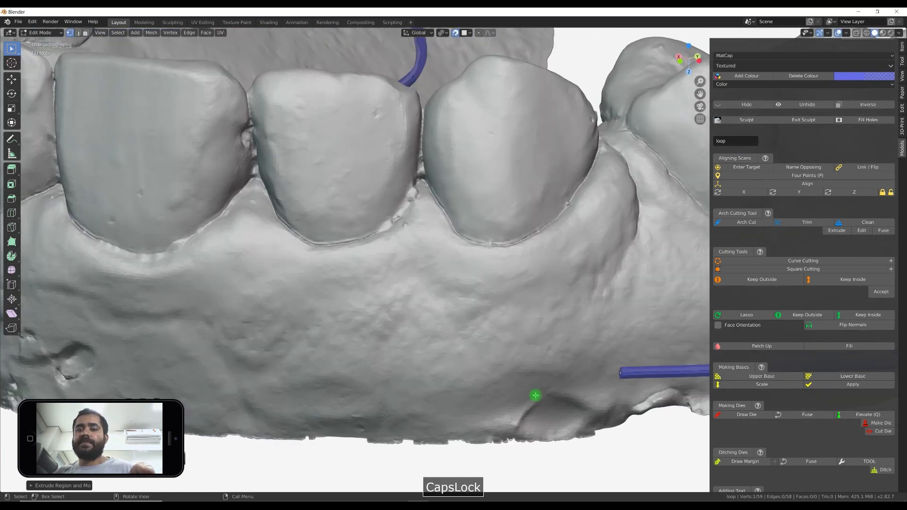
pyautogui.press('e')
pyautogui.click(527, 394)
pyautogui.press('e')
pyautogui.click(392, 385)
pyautogui.press('e')
pyautogui.click(237, 381)
pyautogui.press('e')
pyautogui.click(136, 374)
pyautogui.moveTo(384, 362); pyautogui.dragTo(417, 350, button='middle')
pyautogui.press('e')
pyautogui.click(393, 372)
pyautogui.press('e')
pyautogui.click(353, 372)
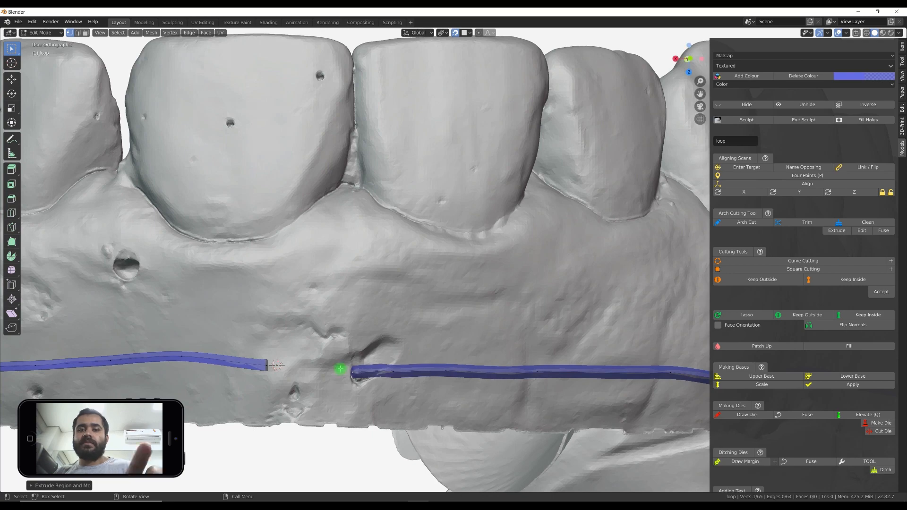
pyautogui.hotkey('ctrl', 'z')
pyautogui.hotkey('ctrl', 'z')
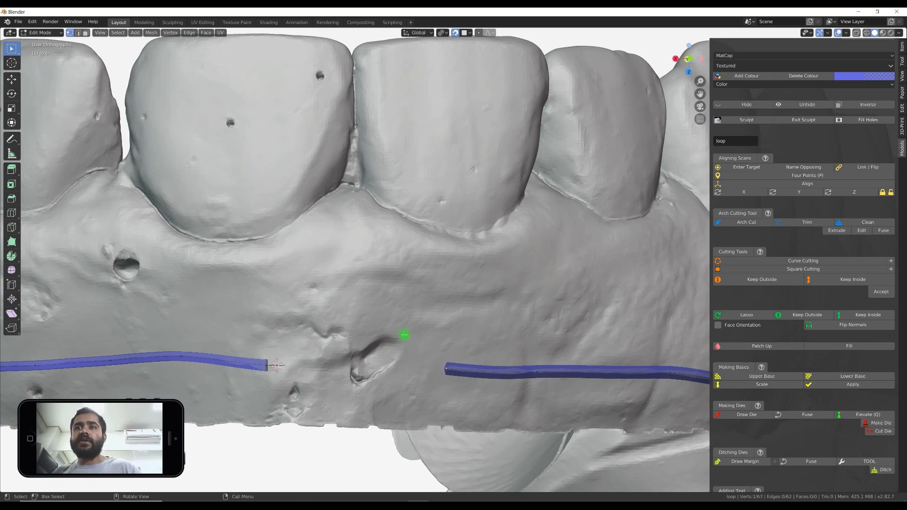
# Step: Extend the arch cut line with three points rising over the notch in the front gum between the central incisors
pyautogui.press('e')
pyautogui.click(411, 336)
pyautogui.press('e')
pyautogui.click(378, 280)
pyautogui.press('e')
pyautogui.click(353, 273)
pyautogui.moveTo(345, 285); pyautogui.dragTo(357, 292, button='middle')
# Step: Bring the arch cut line back down to its starting end below the central incisors and fuse it into a closed loop
pyautogui.press('e')
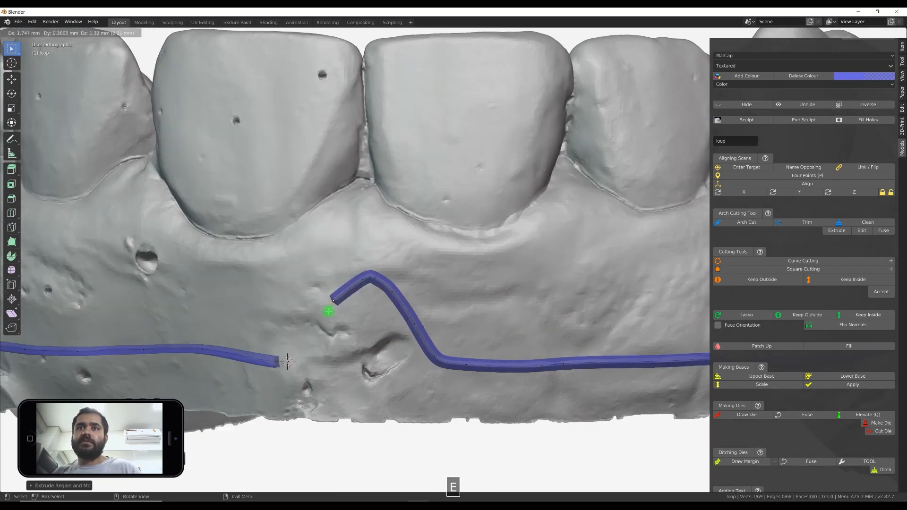
pyautogui.click(315, 353)
pyautogui.press('e')
pyautogui.click(301, 368)
pyautogui.press('e')
pyautogui.click(303, 366)
pyautogui.moveTo(328, 364); pyautogui.dragTo(332, 360, button='middle')
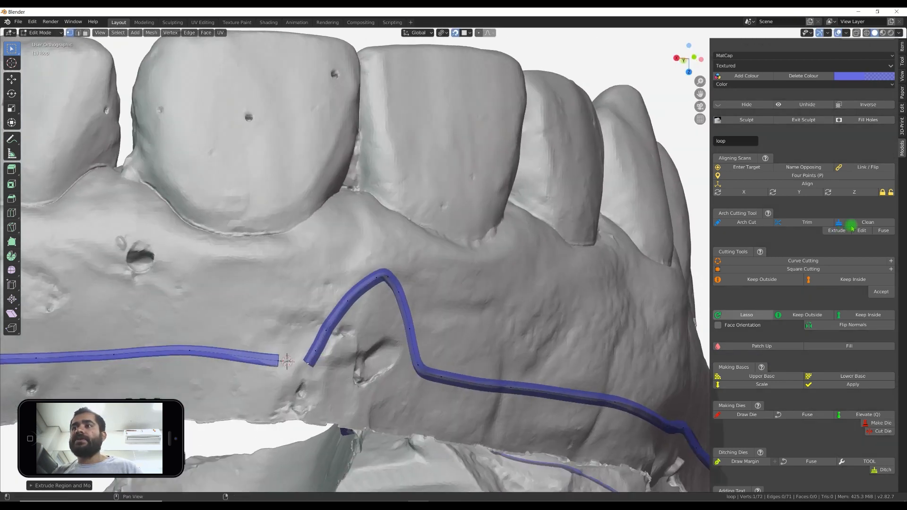
pyautogui.click(884, 231)
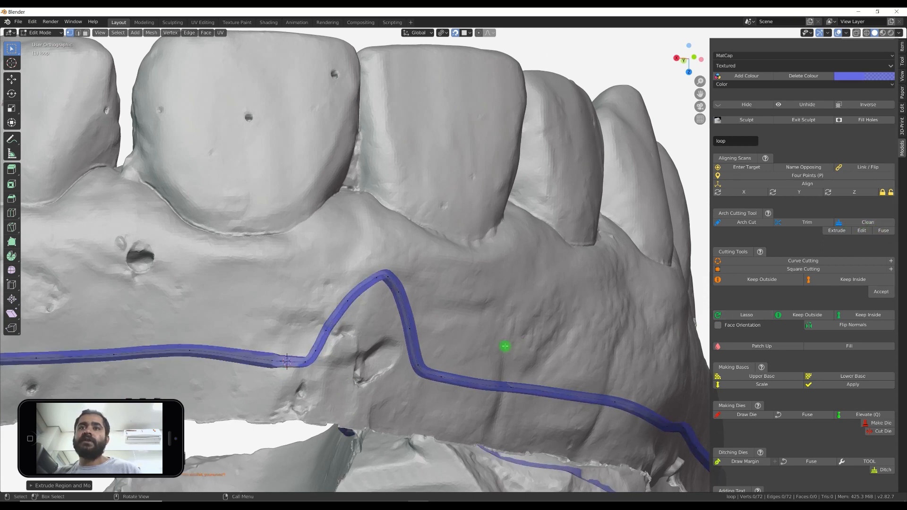
# Step: Trim the jaw scan along the closed arch cut loop
pyautogui.scroll(-8, 505, 347)
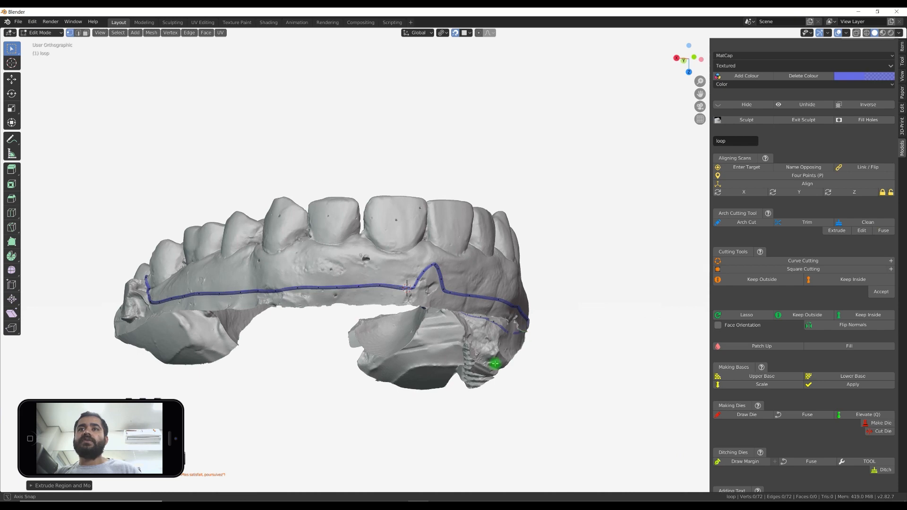
pyautogui.moveTo(495, 364); pyautogui.dragTo(509, 343, button='middle')
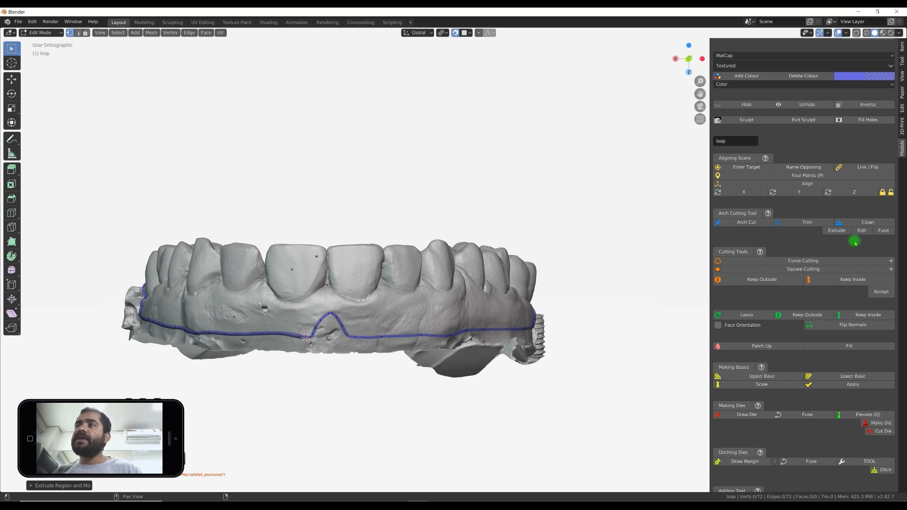
pyautogui.click(802, 224)
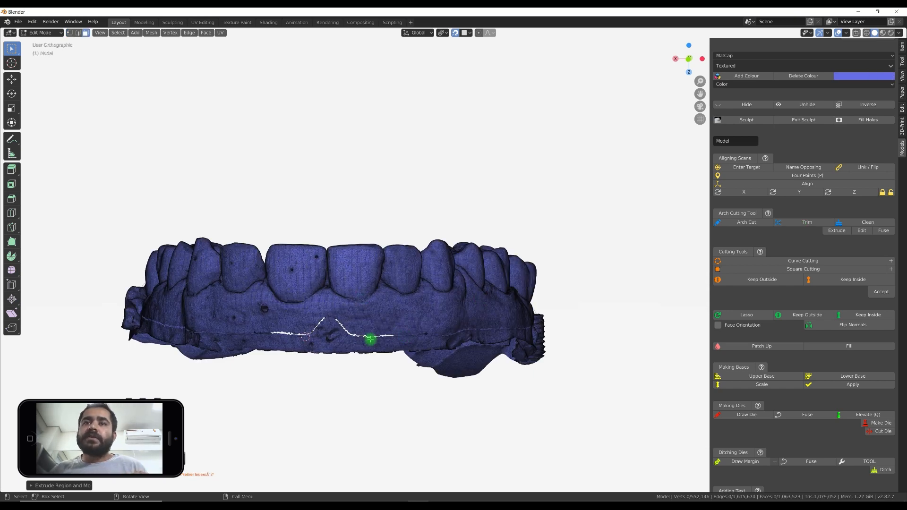
# Step: Pick a face on the front central incisor as the part to keep and clean away the scan beyond the cut
pyautogui.scroll(1, 354, 350)
pyautogui.scroll(2, 333, 362)
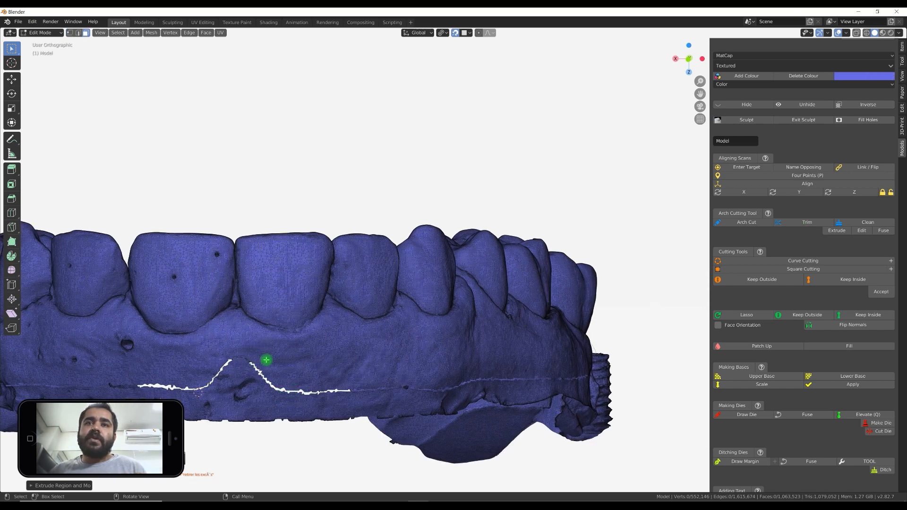
pyautogui.moveTo(379, 214)
pyautogui.mouseDown(button='middle')
pyautogui.moveTo(370, 225)
pyautogui.moveTo(377, 217)
pyautogui.mouseUp(button='middle')
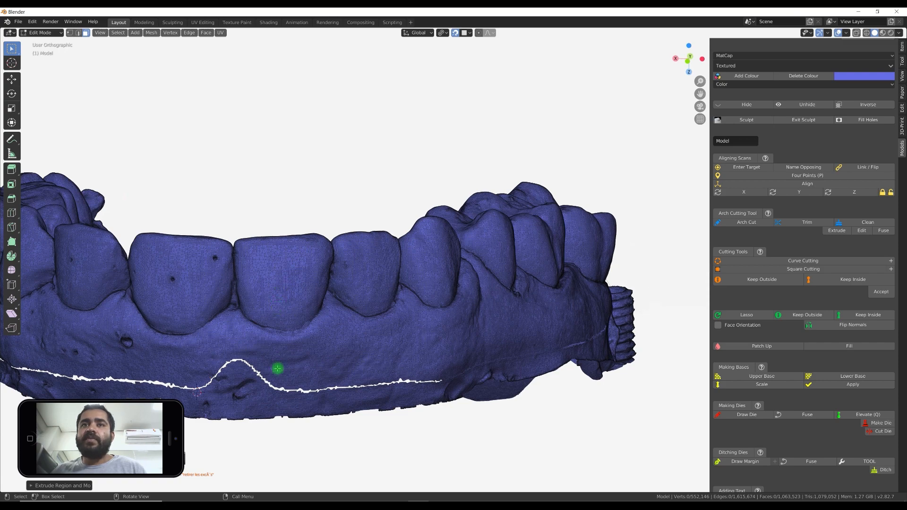
pyautogui.click(279, 284)
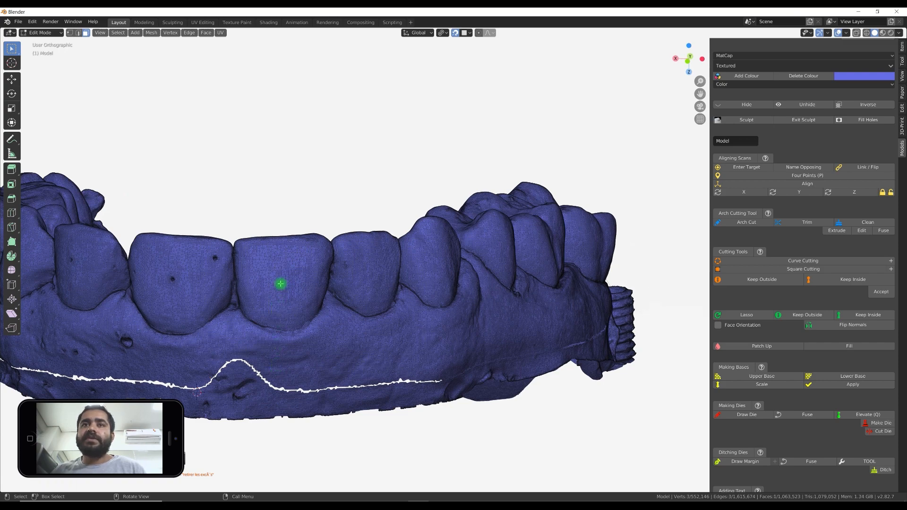
pyautogui.scroll(6, 256, 278)
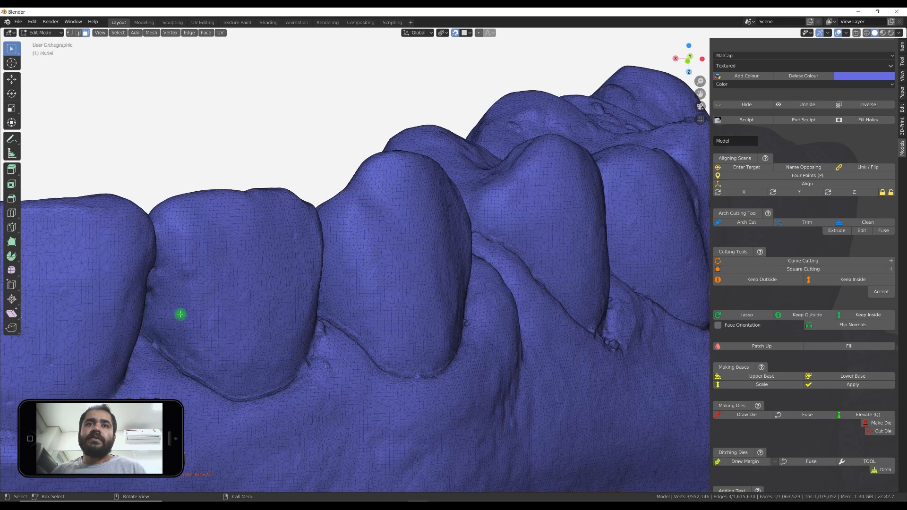
pyautogui.keyDown('shift'); pyautogui.moveTo(149, 353); pyautogui.dragTo(467, 293, button='middle'); pyautogui.keyUp('shift')
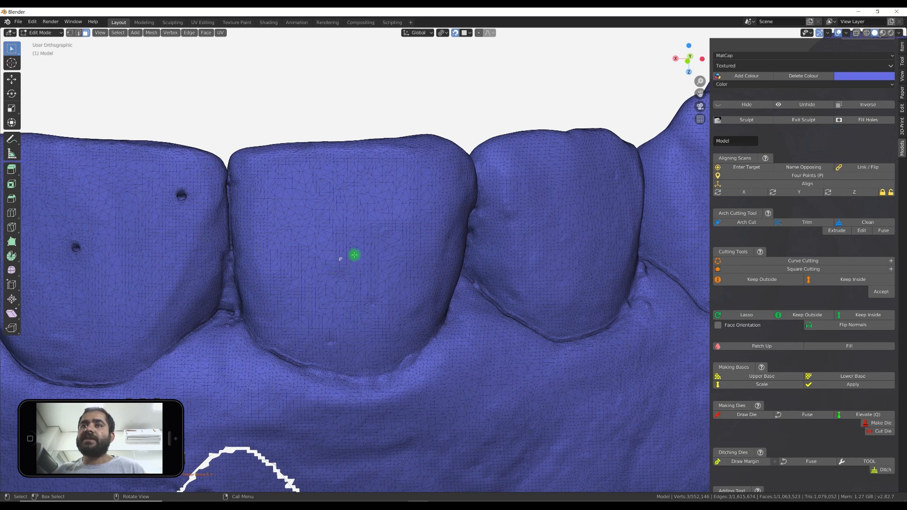
pyautogui.scroll(-6, 354, 255)
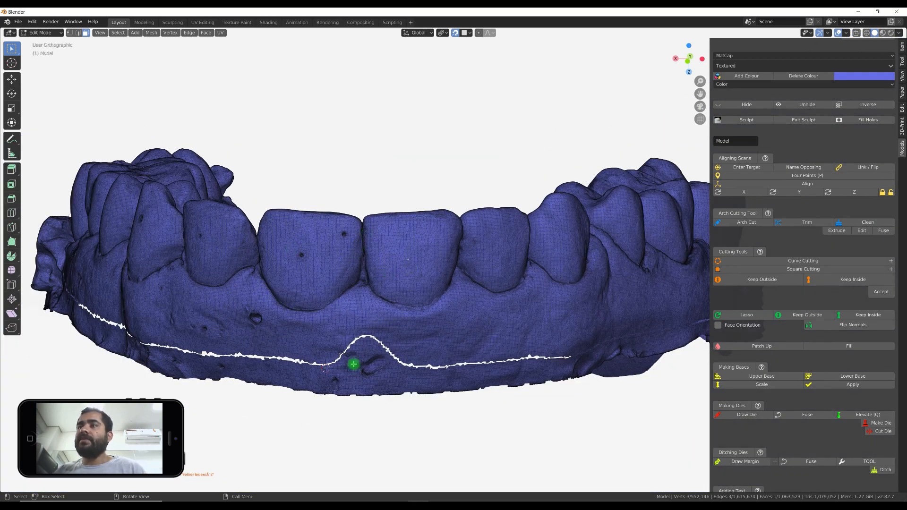
pyautogui.click(857, 223)
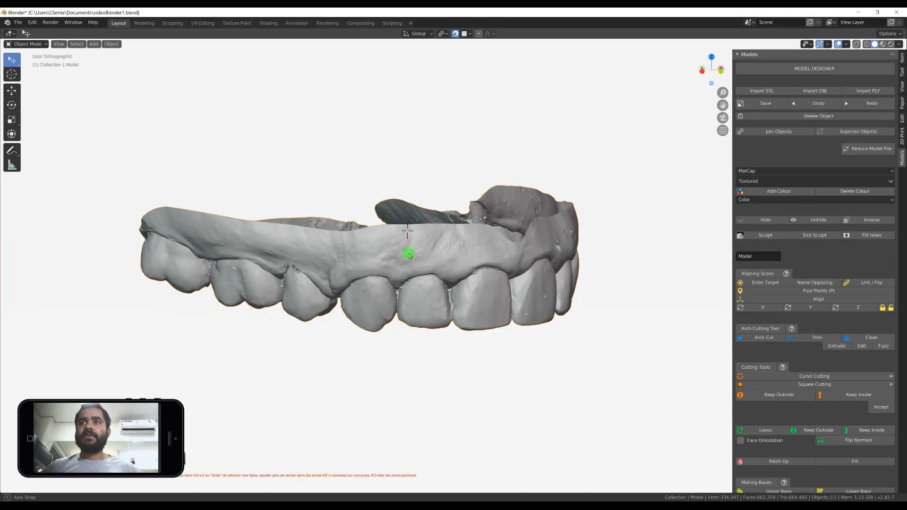
# Step: Generate an upper base on the trimmed jaw model
pyautogui.moveTo(406, 253)
pyautogui.mouseDown(button='middle')
pyautogui.moveTo(354, 243)
pyautogui.moveTo(382, 200)
pyautogui.moveTo(398, 275)
pyautogui.moveTo(395, 259)
pyautogui.mouseUp(button='middle')
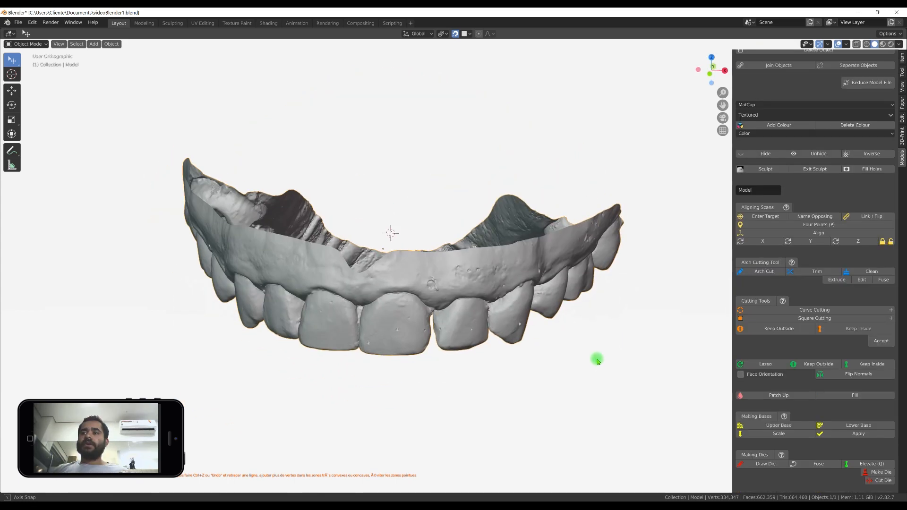
pyautogui.moveTo(597, 360); pyautogui.dragTo(616, 360, button='middle')
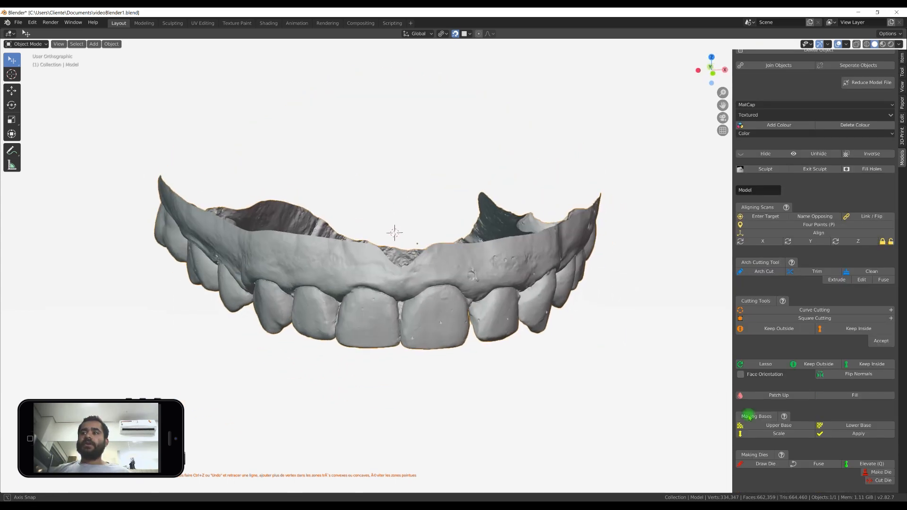
pyautogui.click(768, 426)
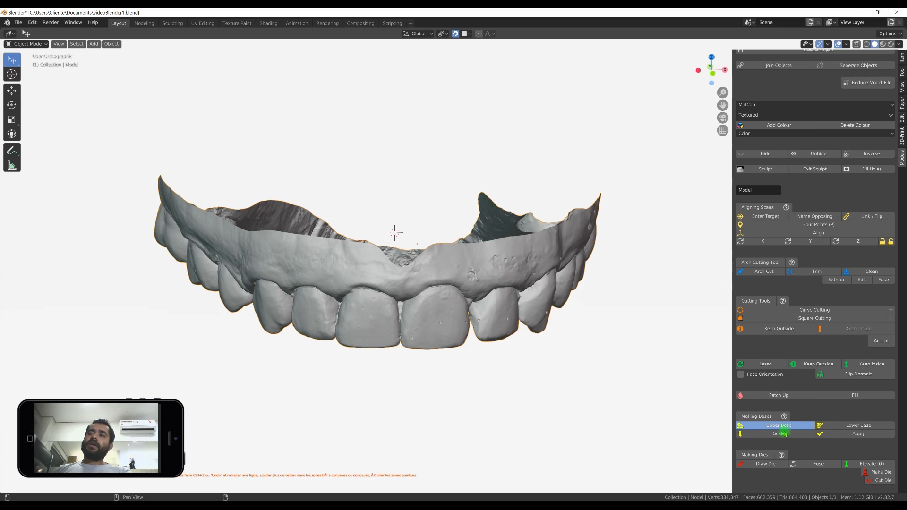
pyautogui.click(781, 454)
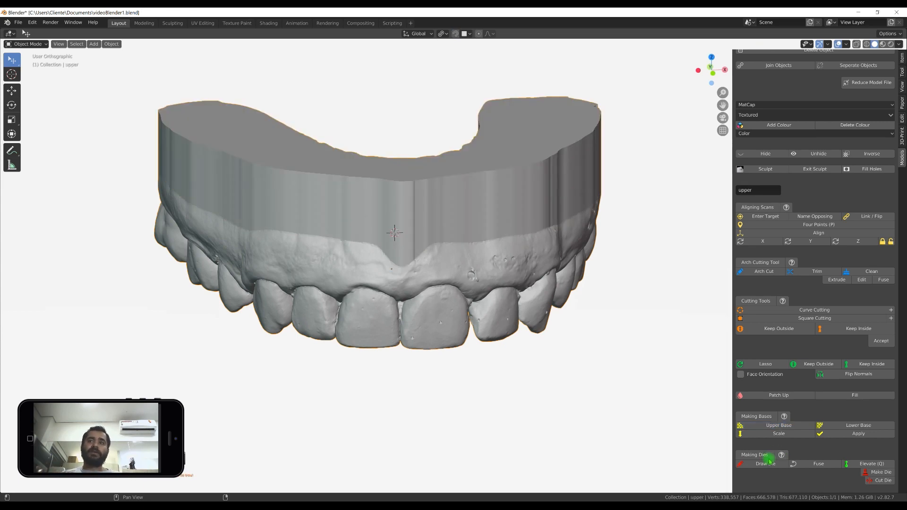
# Step: Scale the upper base to less than half its height by lowering its flat face vertically, and apply the change
pyautogui.moveTo(551, 387); pyautogui.dragTo(551, 384, button='middle')
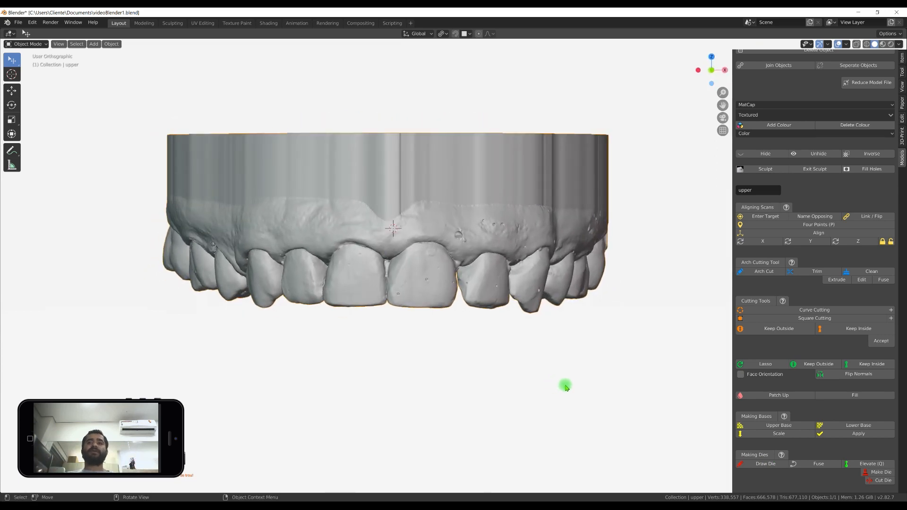
pyautogui.moveTo(564, 387)
pyautogui.mouseDown(button='middle')
pyautogui.moveTo(553, 383)
pyautogui.moveTo(557, 371)
pyautogui.moveTo(561, 395)
pyautogui.mouseUp(button='middle')
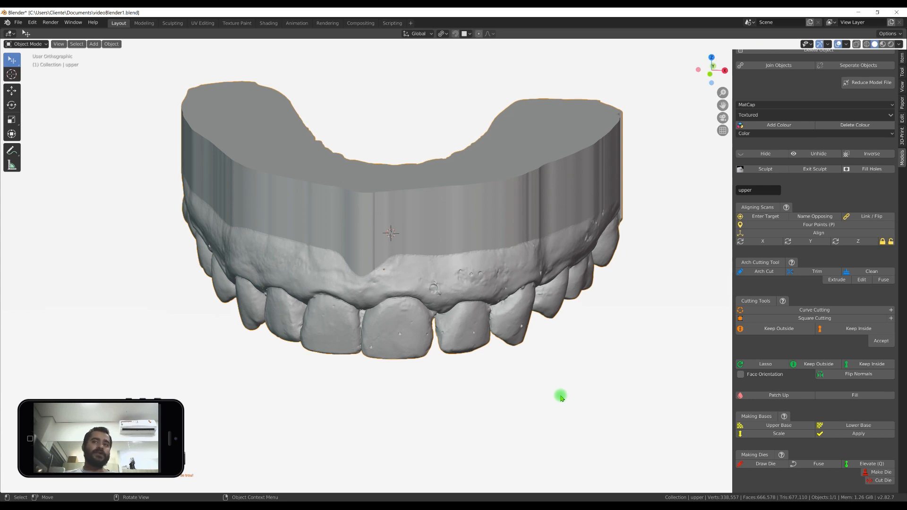
pyautogui.moveTo(512, 385); pyautogui.dragTo(515, 378, button='middle')
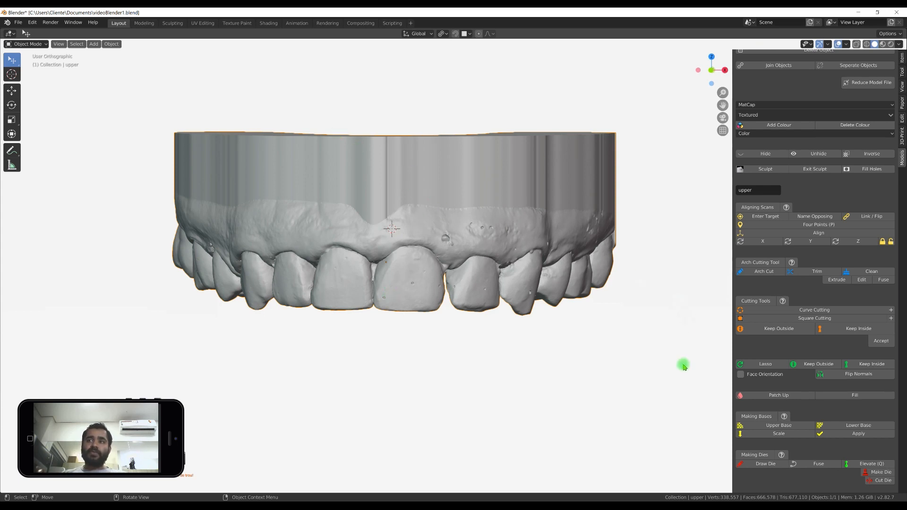
pyautogui.click(739, 434)
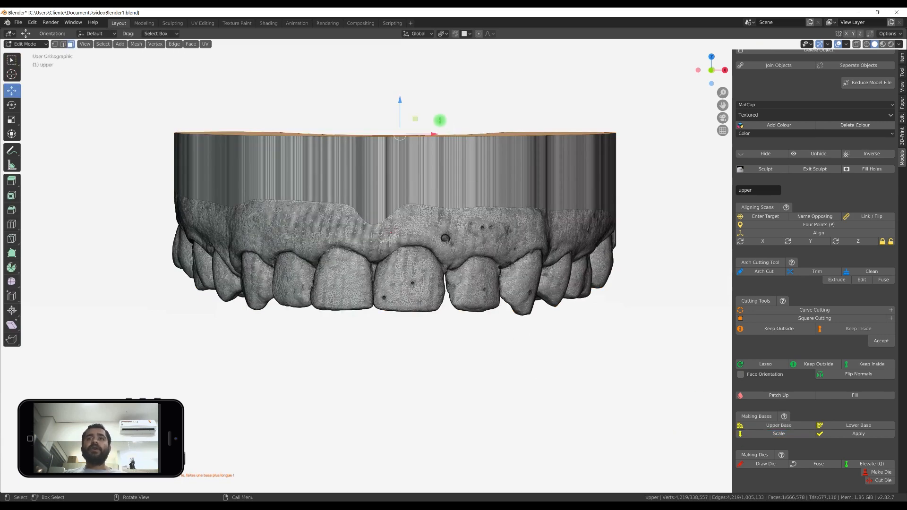
pyautogui.moveTo(400, 102); pyautogui.dragTo(398, 150)
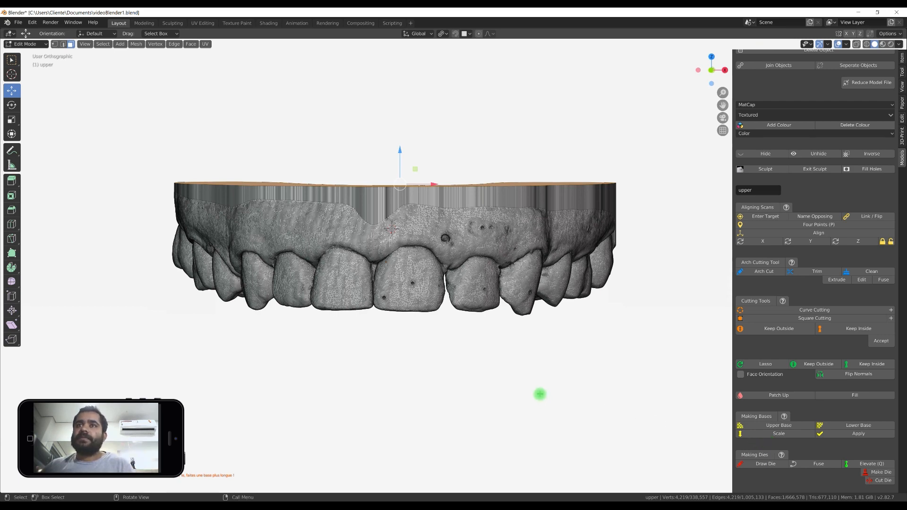
pyautogui.moveTo(539, 394); pyautogui.dragTo(543, 400, button='middle')
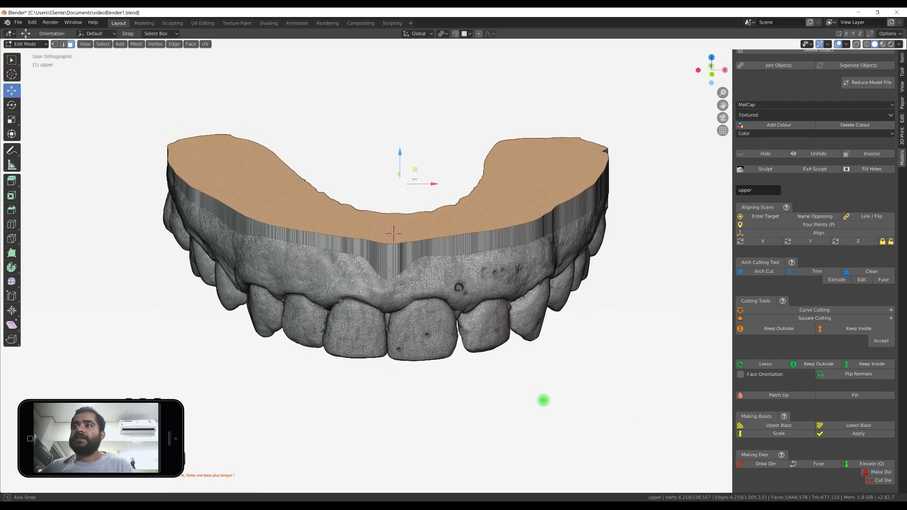
pyautogui.click(861, 438)
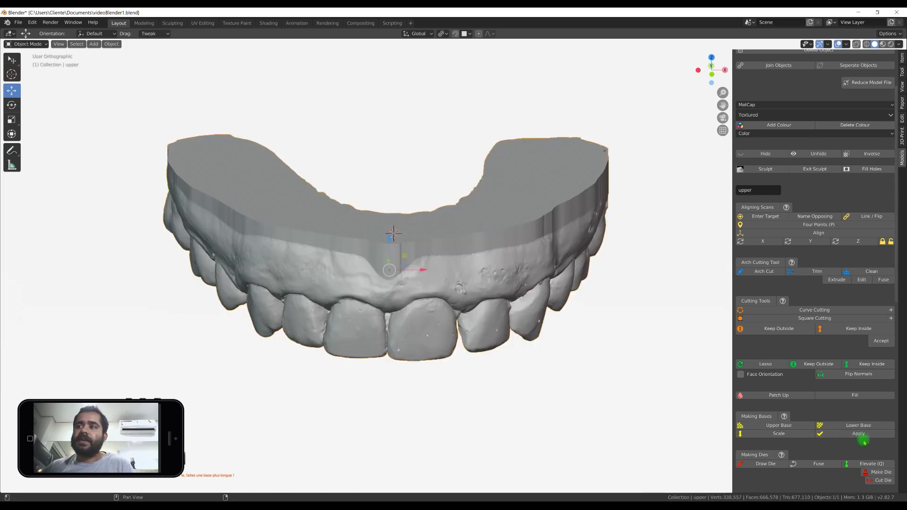
# Step: Make the upper model hollow with the Hollowing Tools
pyautogui.moveTo(500, 403)
pyautogui.mouseDown(button='middle')
pyautogui.moveTo(492, 387)
pyautogui.moveTo(498, 399)
pyautogui.moveTo(574, 418)
pyautogui.moveTo(462, 384)
pyautogui.moveTo(482, 405)
pyautogui.moveTo(499, 406)
pyautogui.mouseUp(button='middle')
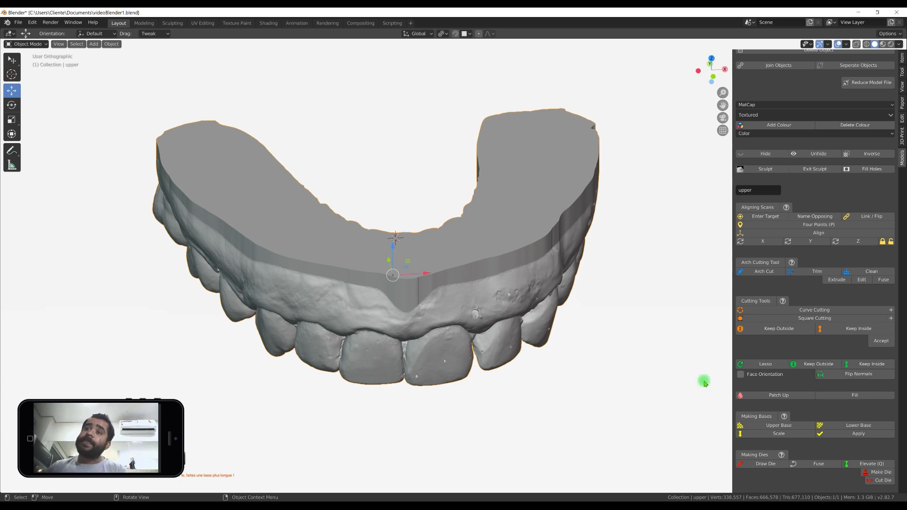
pyautogui.scroll(-10, 807, 368)
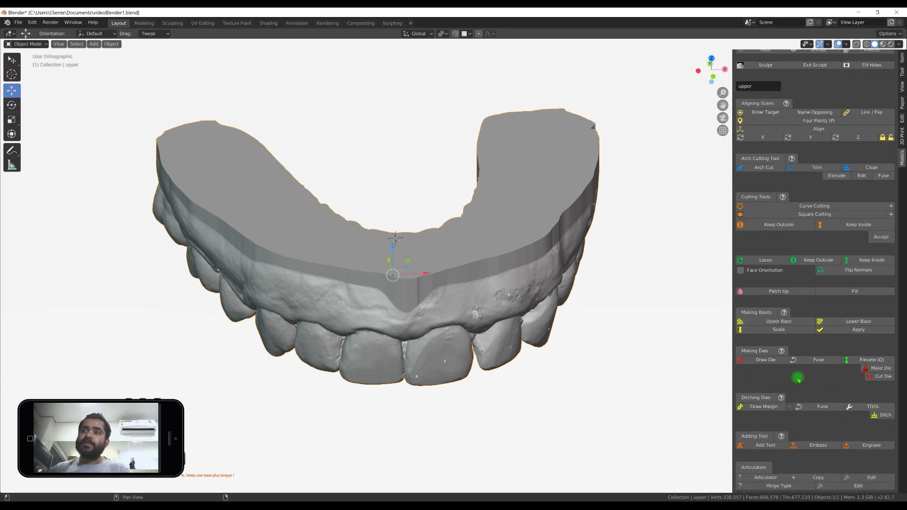
pyautogui.scroll(-2, 798, 380)
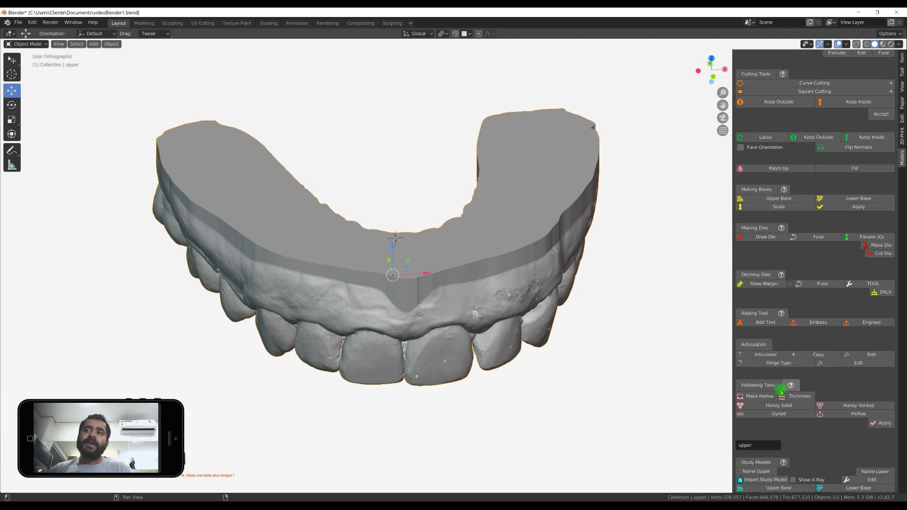
pyautogui.click(761, 397)
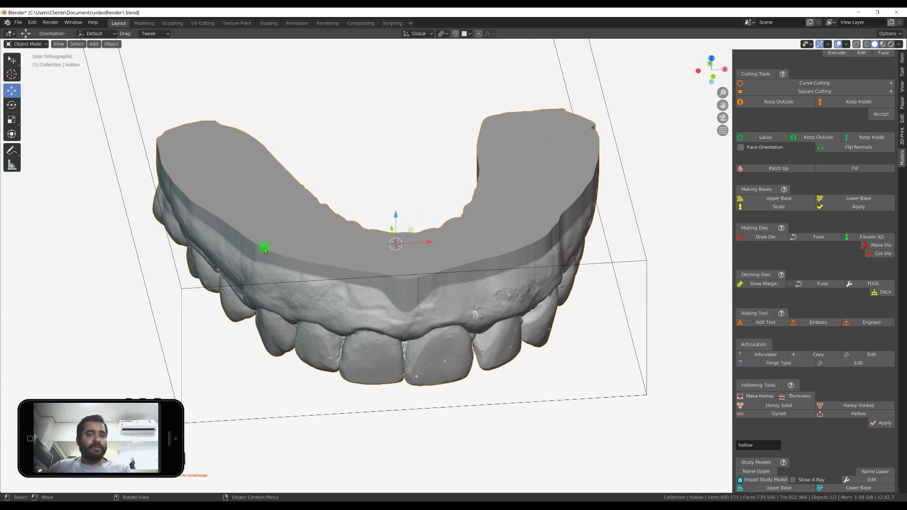
# Step: Fill the hollowed model with the Honey Vented honeycomb structure
pyautogui.moveTo(352, 165); pyautogui.dragTo(428, 269, button='middle')
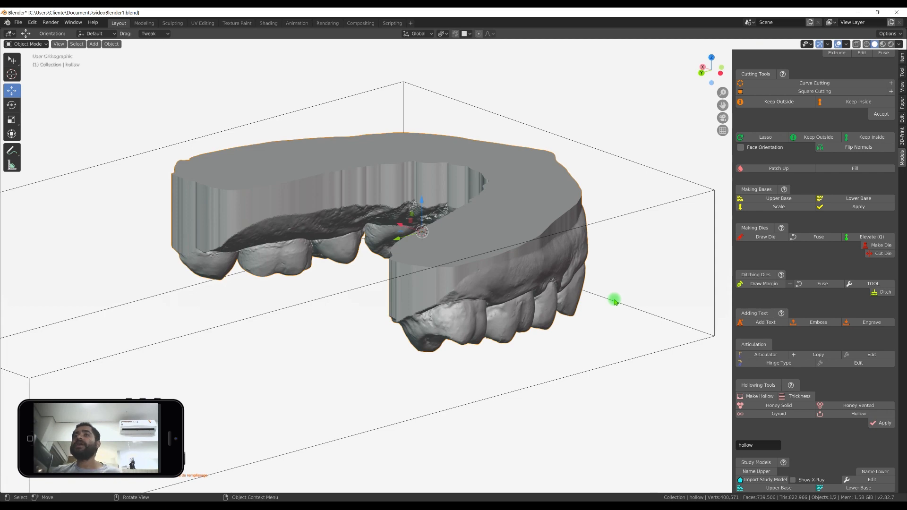
pyautogui.moveTo(630, 289); pyautogui.dragTo(552, 292, button='middle')
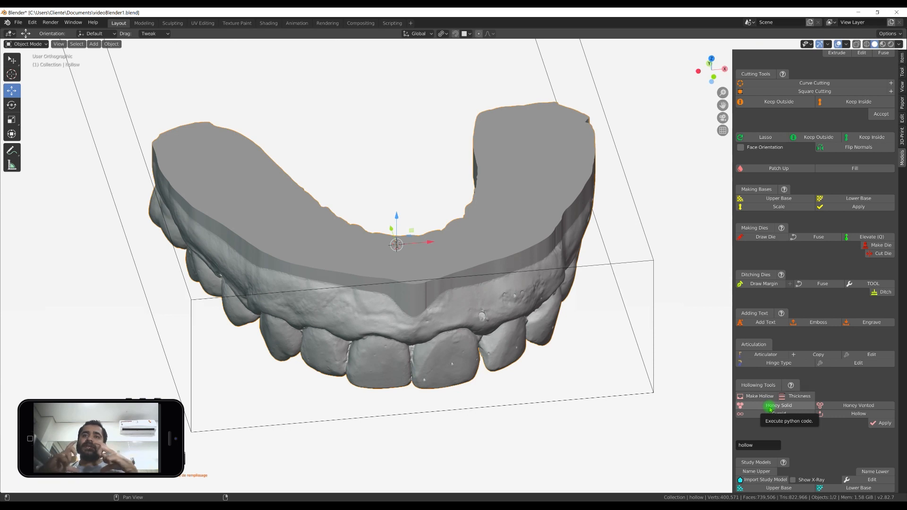
pyautogui.click(863, 405)
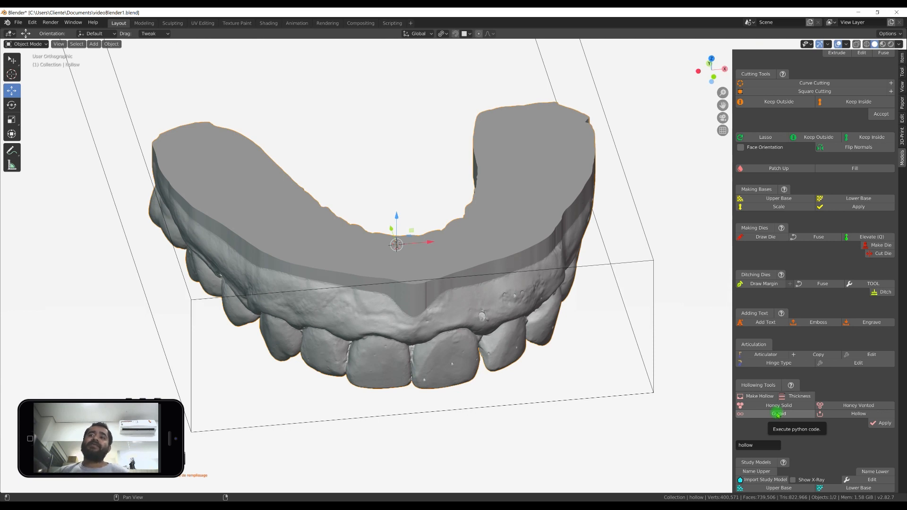
pyautogui.click(838, 416)
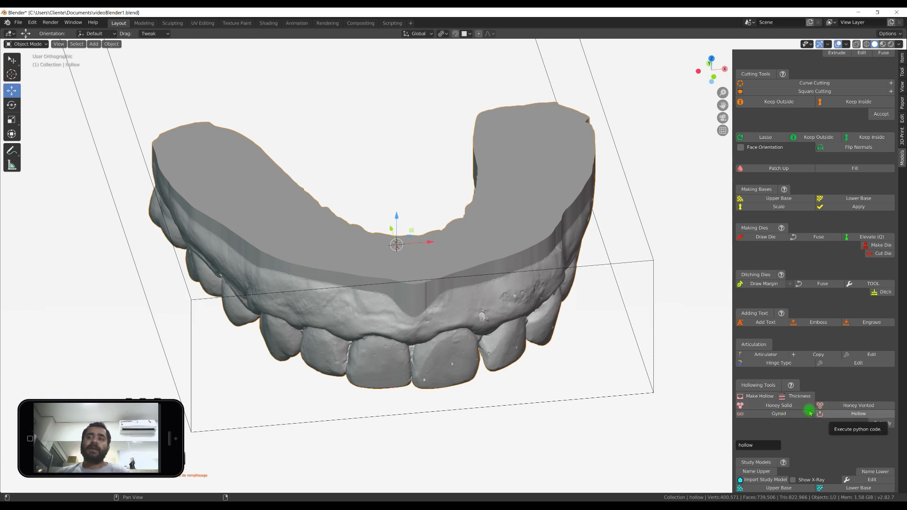
pyautogui.click(825, 407)
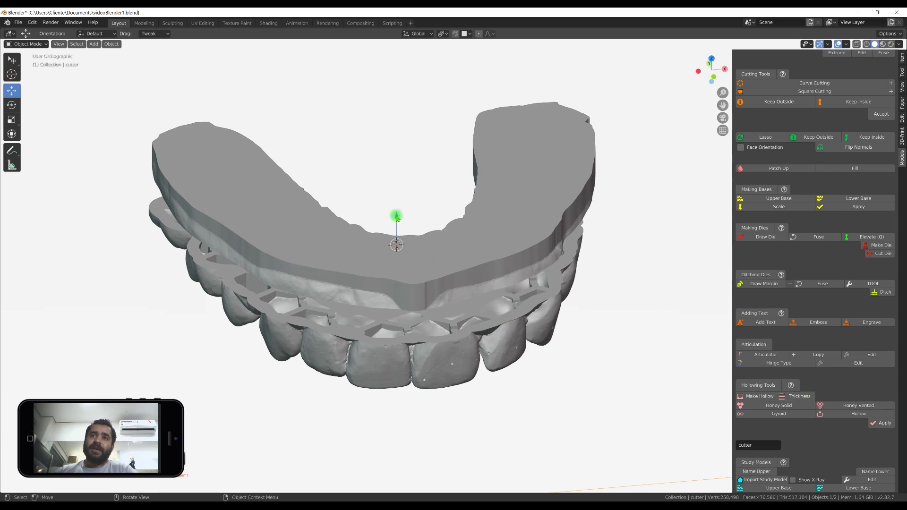
# Step: Raise the cutter along the Z axis until the honeycomb opens at the flat face of the base
pyautogui.moveTo(397, 212); pyautogui.dragTo(396, 174)
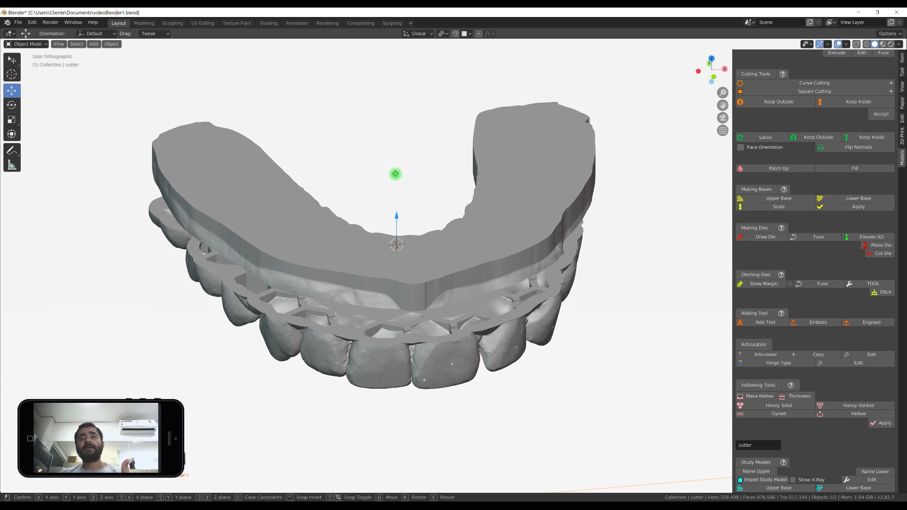
pyautogui.press('z')
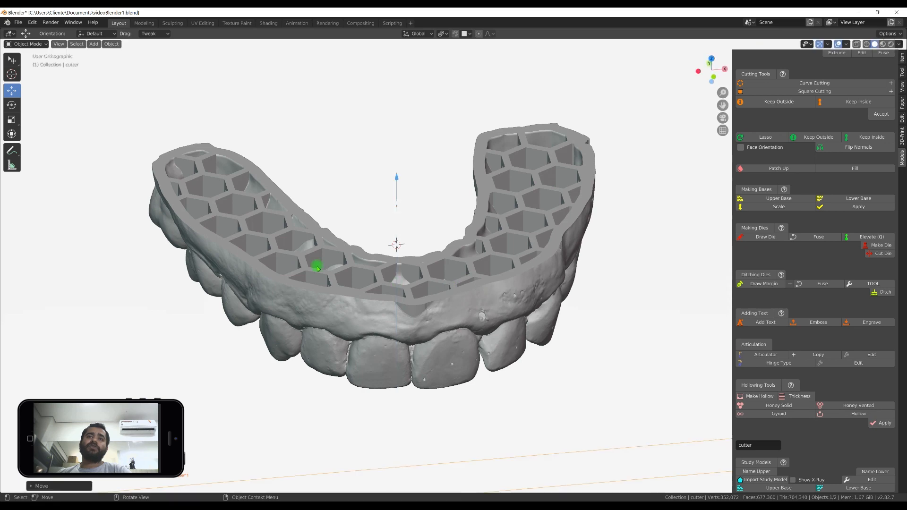
# Step: Raise the cutter slightly further along the Z axis to fine-tune the honeycomb opening at the flat face of the base
pyautogui.moveTo(391, 172); pyautogui.dragTo(404, 194, button='middle')
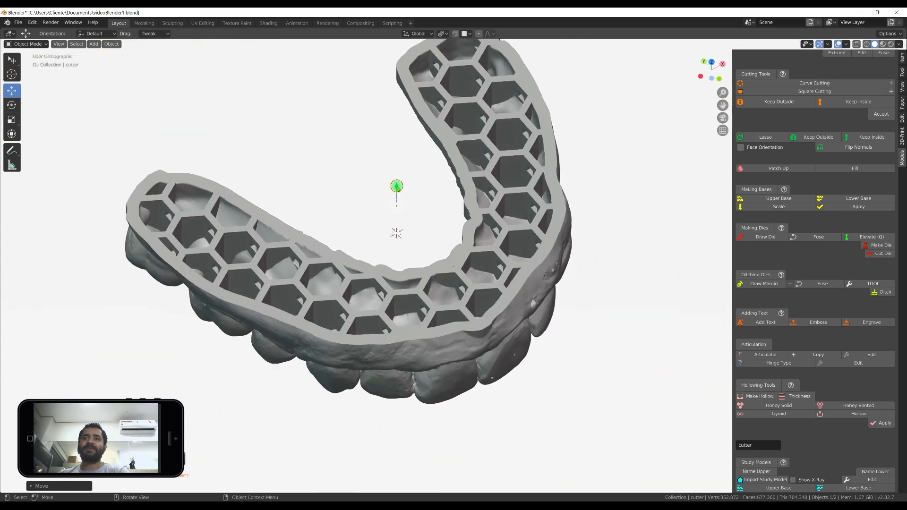
pyautogui.moveTo(397, 185); pyautogui.dragTo(395, 182)
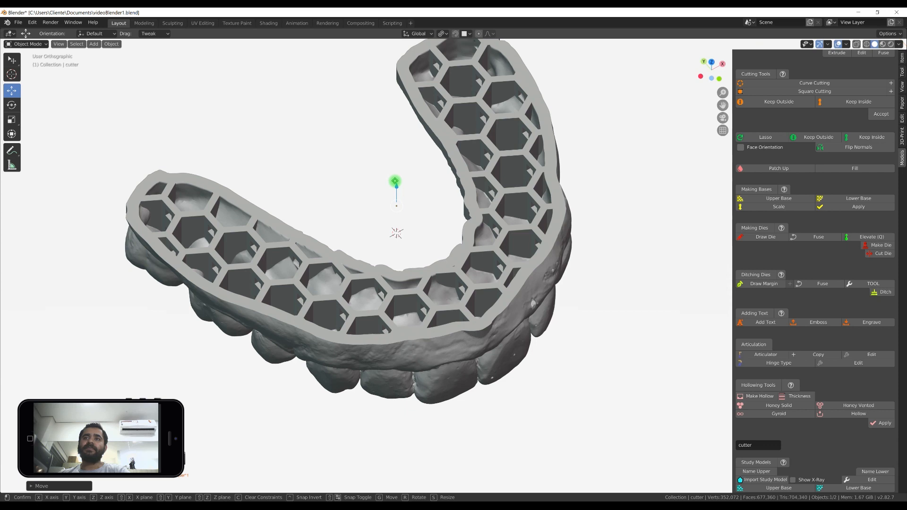
pyautogui.moveTo(395, 181); pyautogui.dragTo(395, 181)
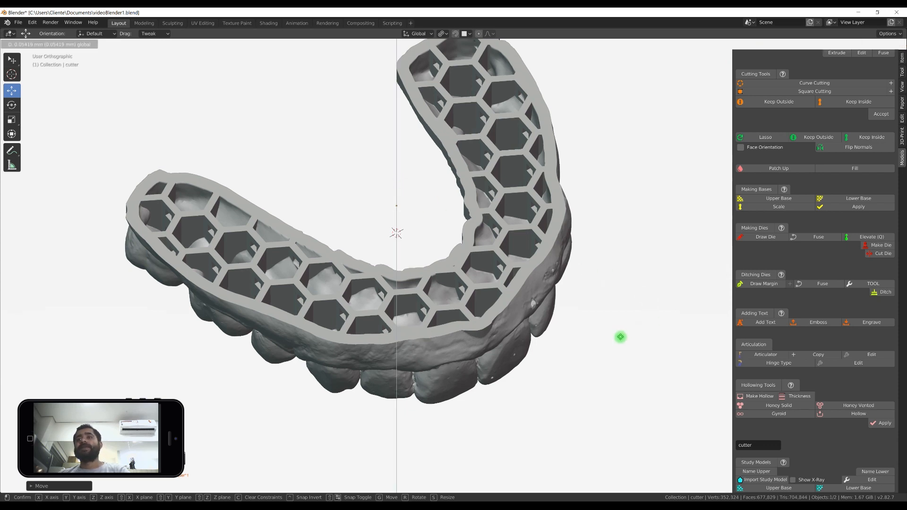
pyautogui.moveTo(621, 337); pyautogui.dragTo(531, 213)
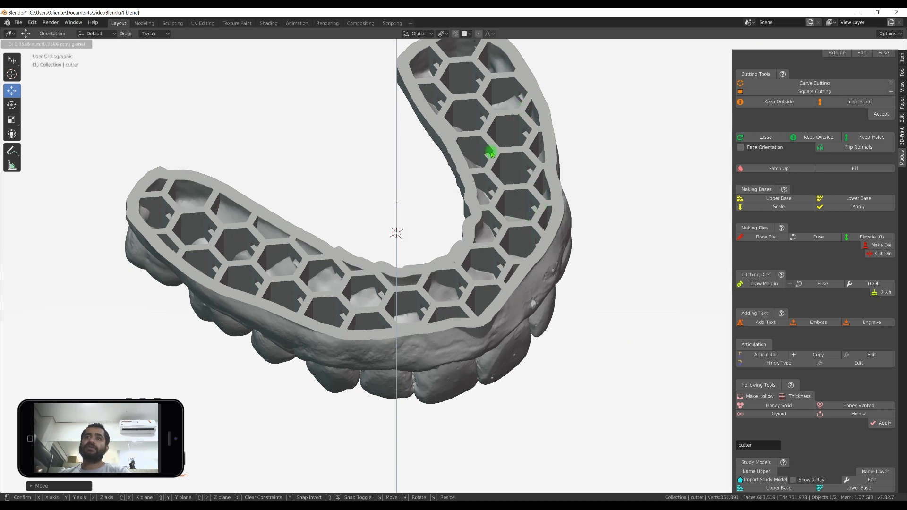
pyautogui.click(502, 218)
# Step: Check the vent openings inside the honeycomb cells and apply the honeycomb hollowing to the model
pyautogui.scroll(1, 530, 212)
pyautogui.moveTo(535, 203); pyautogui.dragTo(548, 189, button='middle')
pyautogui.scroll(5, 548, 189)
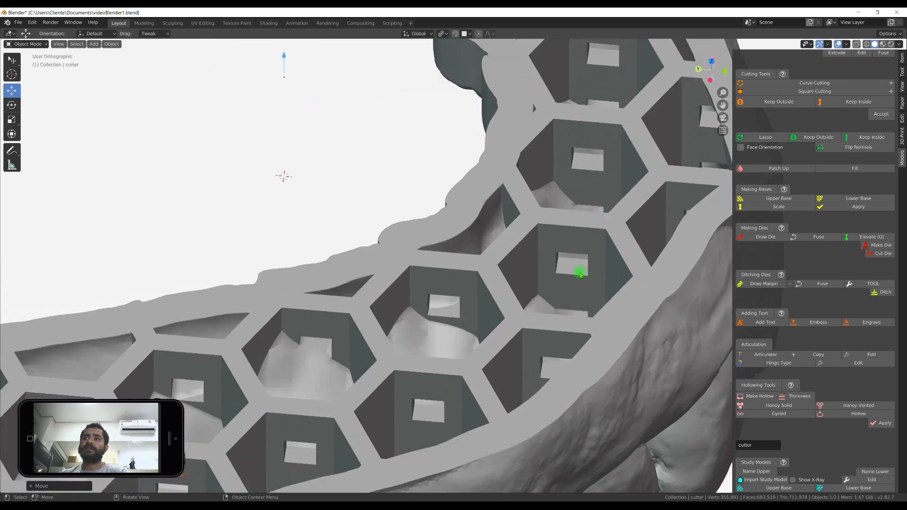
pyautogui.scroll(-6, 577, 278)
pyautogui.moveTo(622, 311); pyautogui.dragTo(569, 284, button='middle')
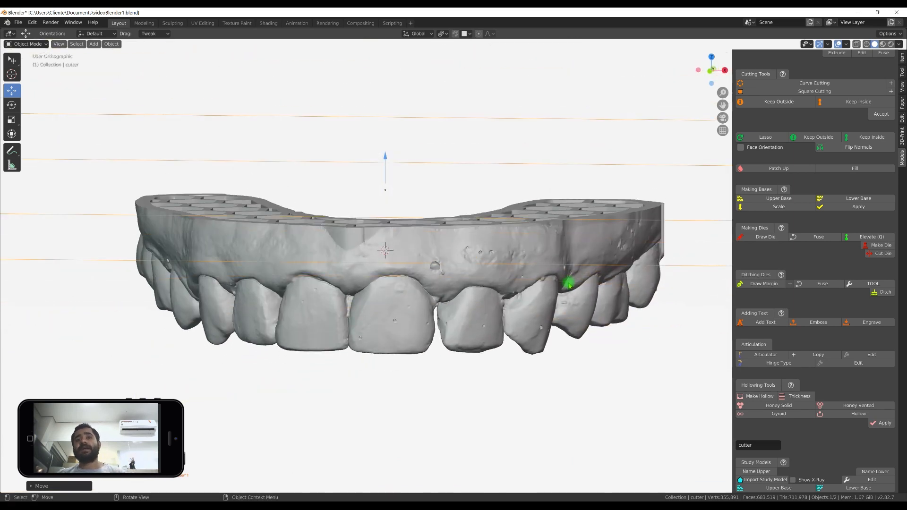
pyautogui.scroll(-1, 569, 284)
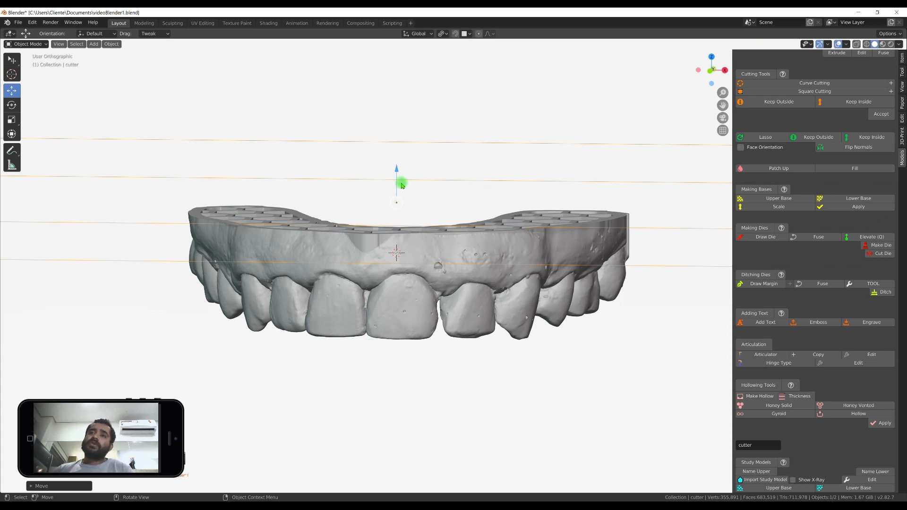
pyautogui.click(881, 423)
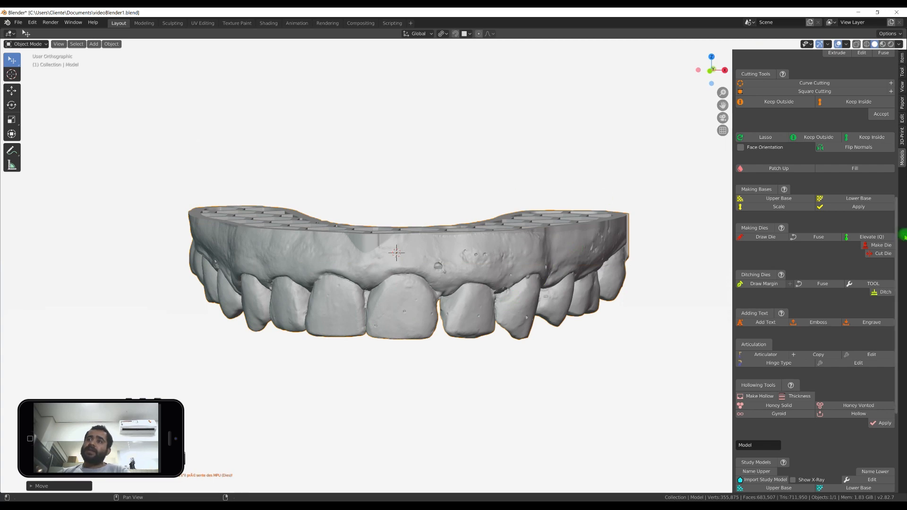
# Step: Add a colour to the model and set it to a bluish grey with hue 0.602, saturation 0.076 and value 0.653
pyautogui.keyDown('ctrl'); pyautogui.scroll(2, 840, 257); pyautogui.keyUp('ctrl')
pyautogui.scroll(2, 815, 266)
pyautogui.scroll(1, 812, 255)
pyautogui.scroll(2, 546, 164)
pyautogui.scroll(-1, 734, 178)
pyautogui.scroll(-1, 814, 126)
pyautogui.scroll(4, 885, 170)
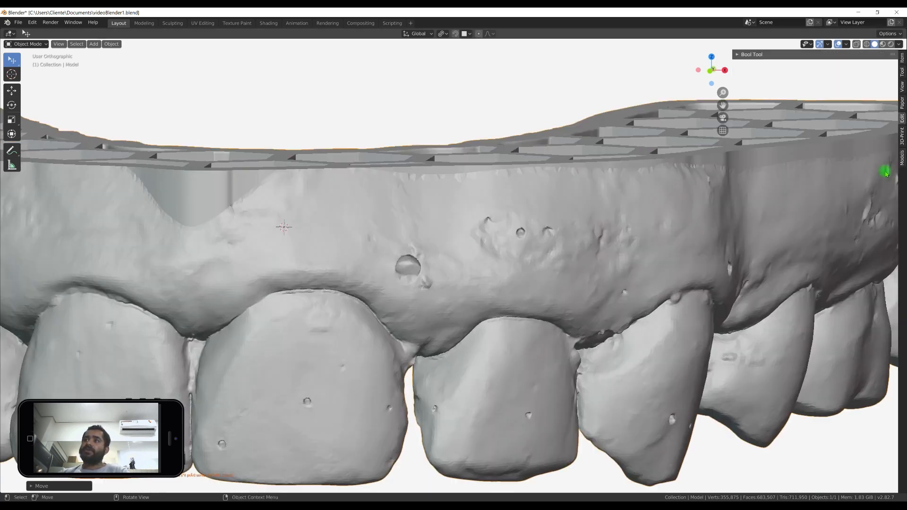
pyautogui.click(901, 163)
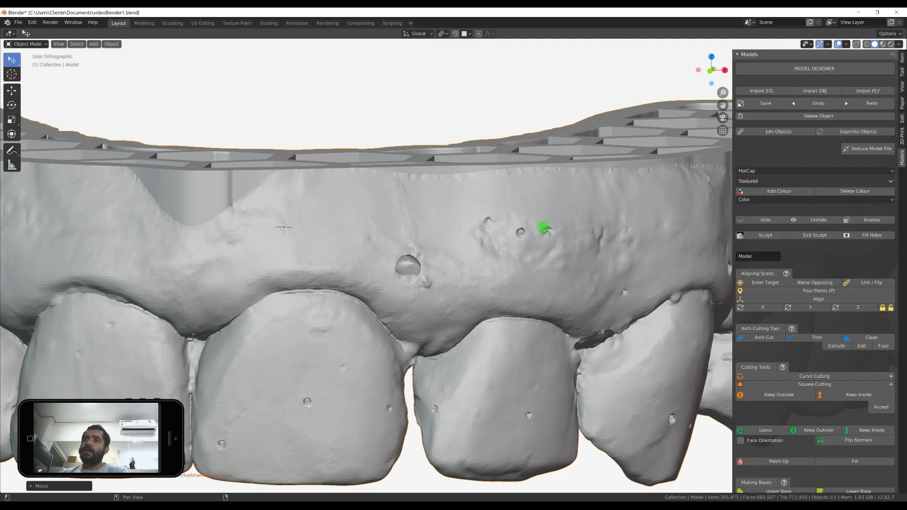
pyautogui.scroll(-1, 543, 229)
pyautogui.scroll(-1, 543, 228)
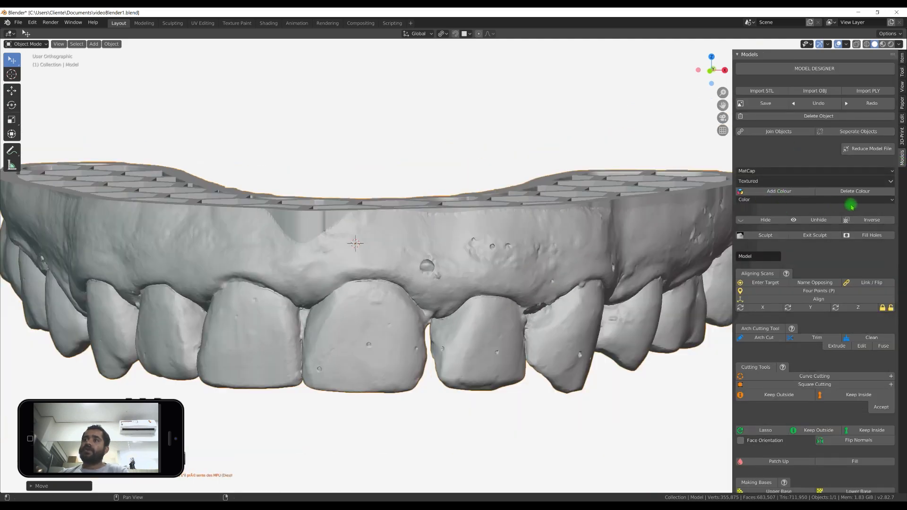
pyautogui.click(782, 195)
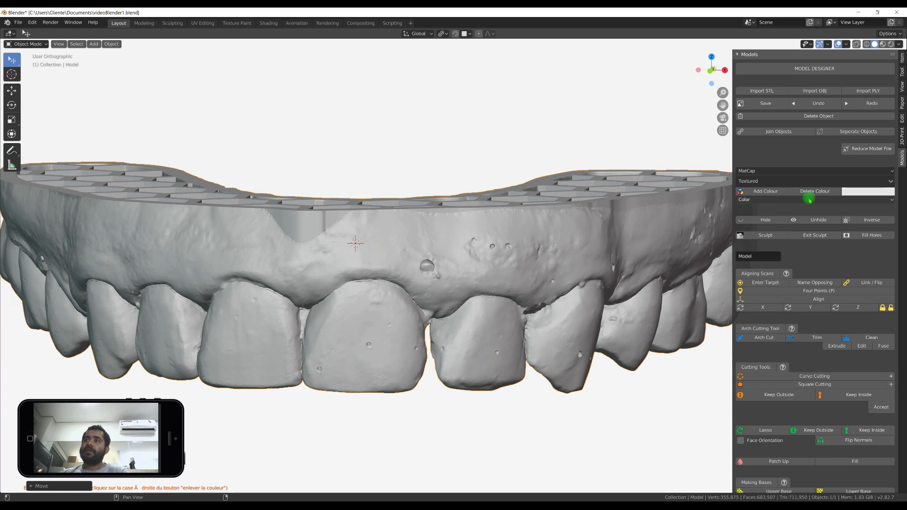
pyautogui.click(857, 192)
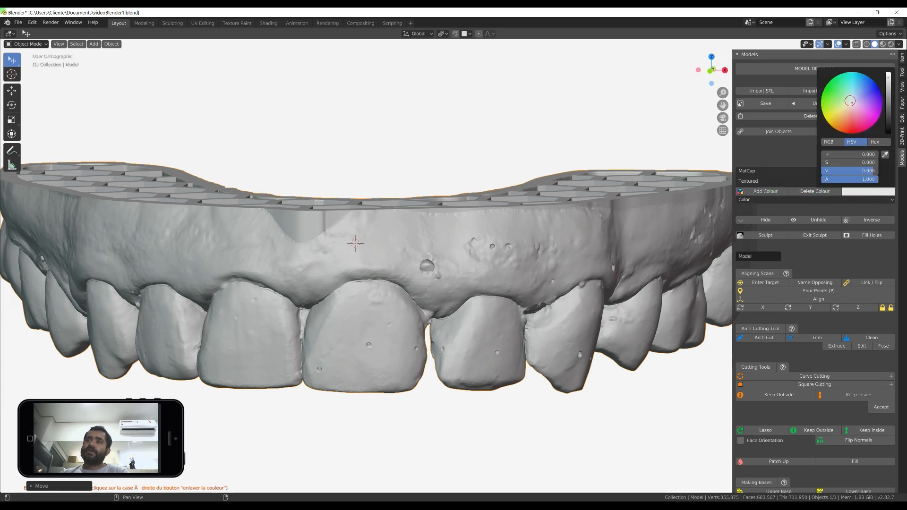
pyautogui.click(850, 100)
pyautogui.moveTo(850, 101); pyautogui.dragTo(852, 100)
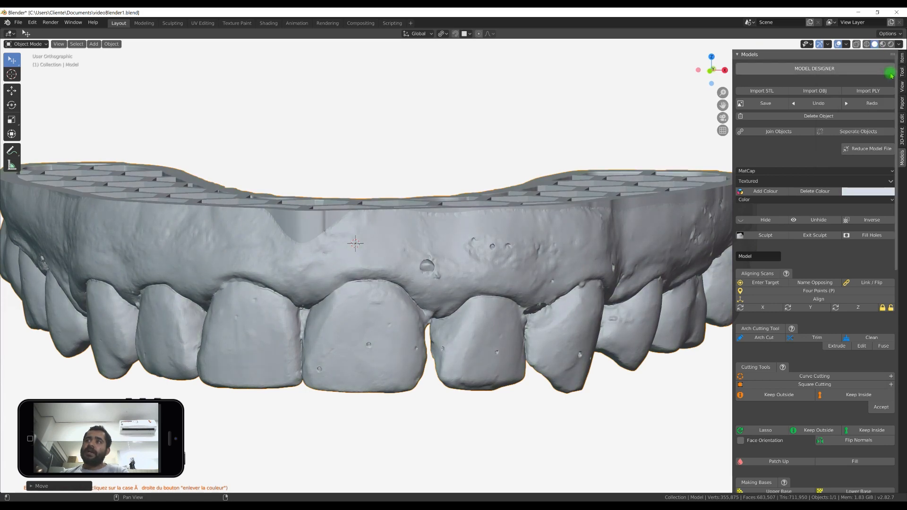
pyautogui.click(868, 191)
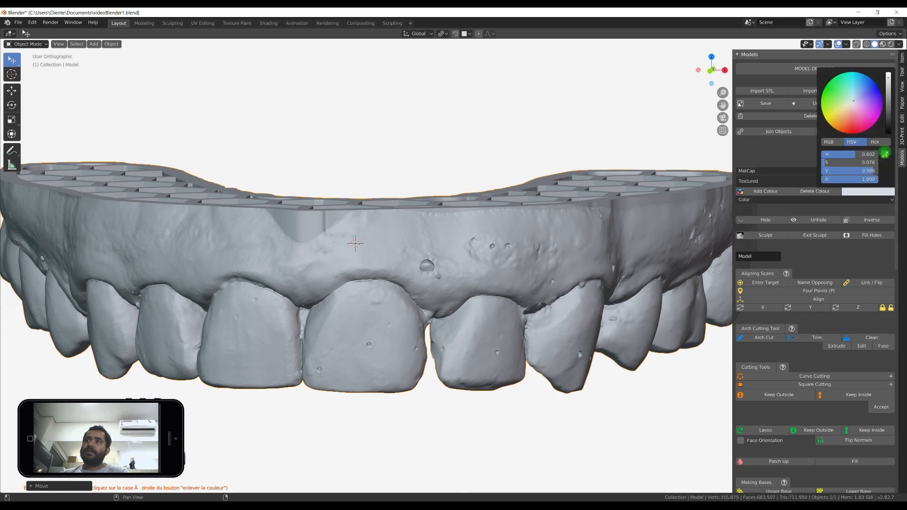
pyautogui.moveTo(888, 74); pyautogui.dragTo(888, 91)
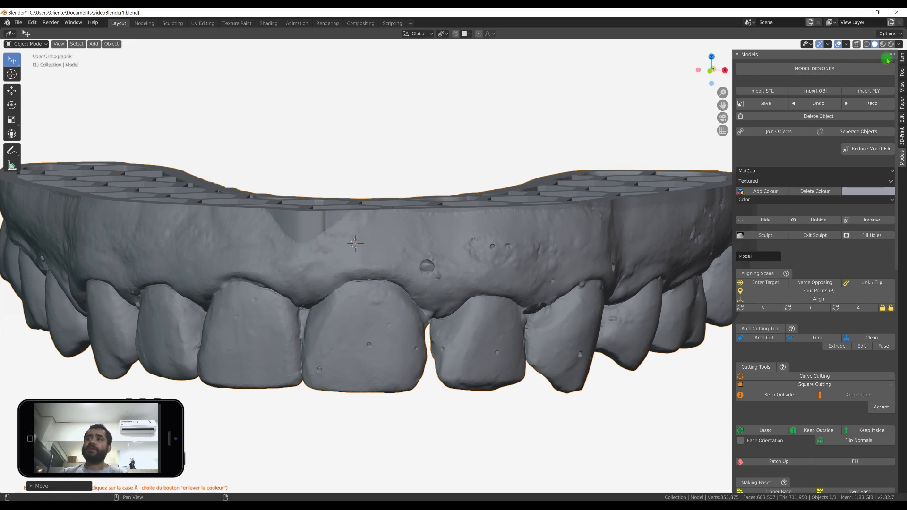
# Step: Change the viewport's MatCap lighting to the glossy black sphere with a bright rim
pyautogui.click(898, 43)
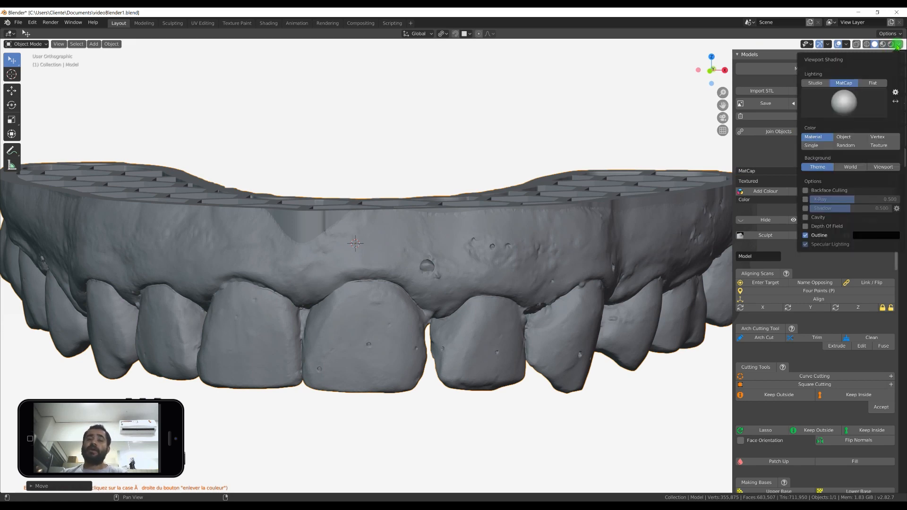
pyautogui.click(873, 77)
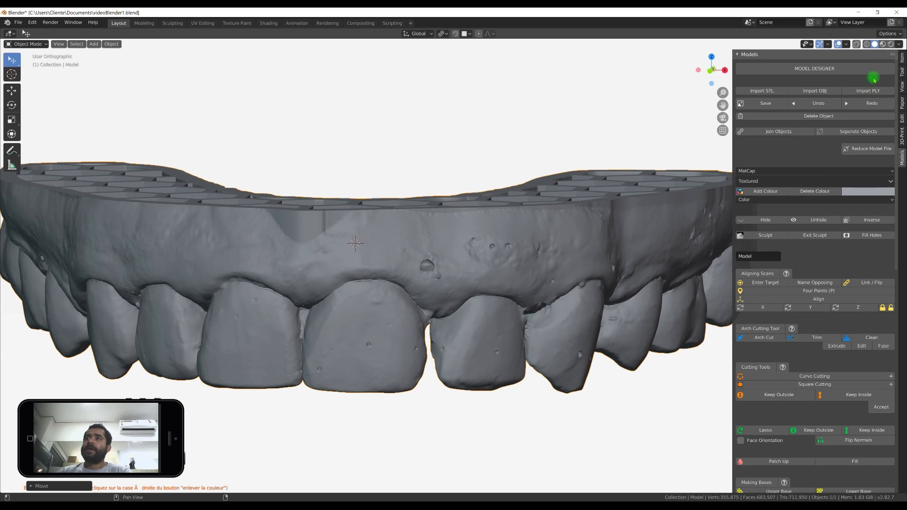
pyautogui.click(898, 44)
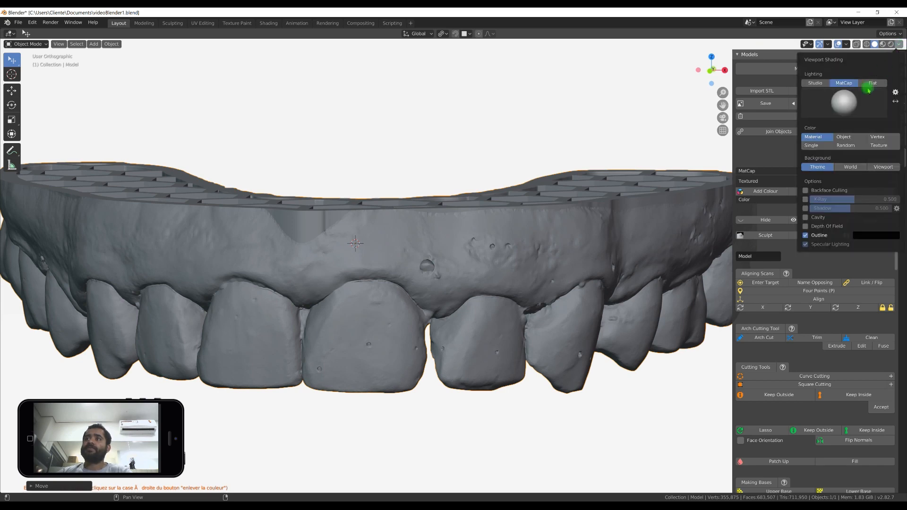
pyautogui.click(844, 105)
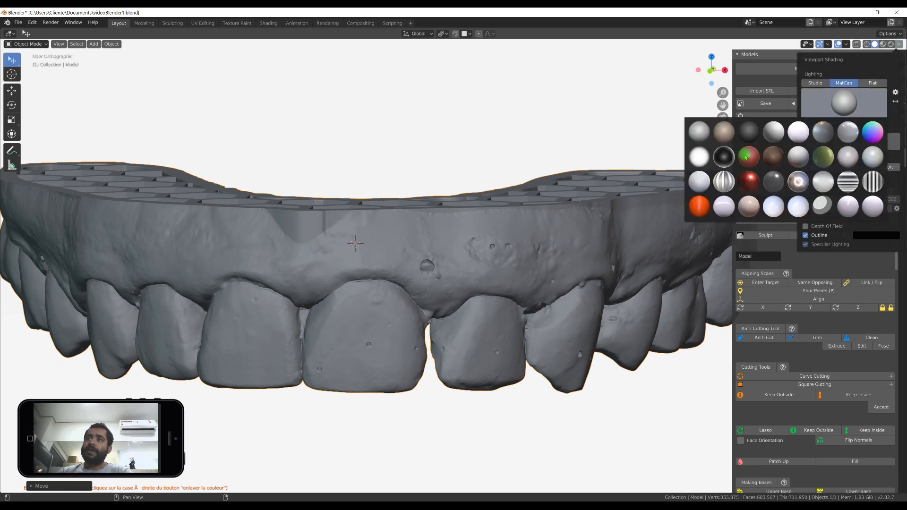
pyautogui.click(755, 133)
pyautogui.click(820, 112)
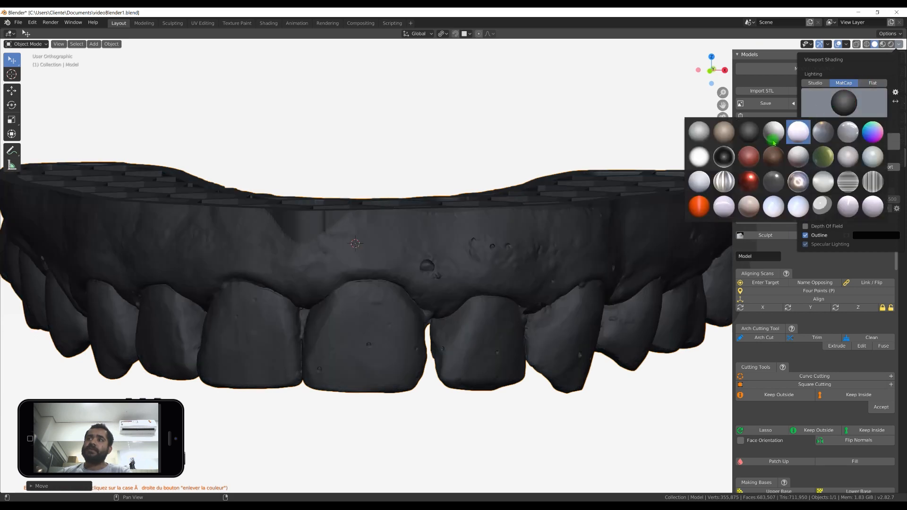
pyautogui.click(723, 157)
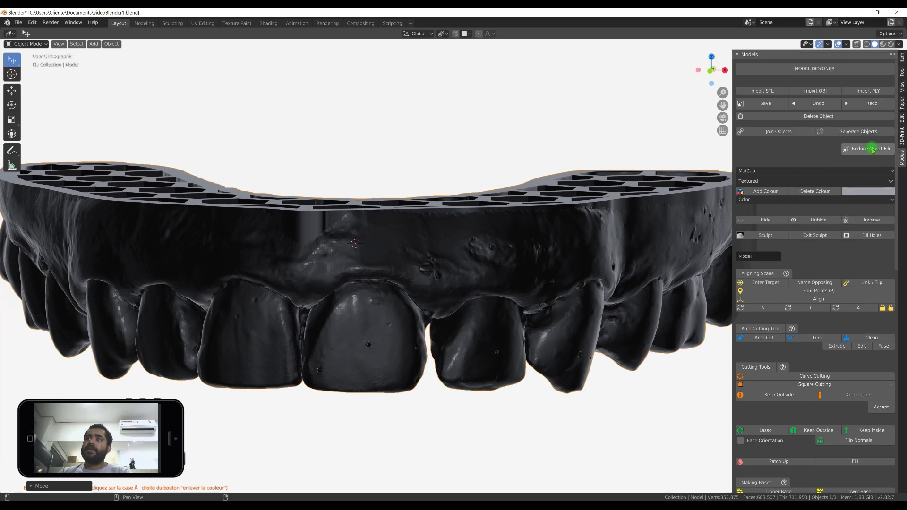
# Step: Brighten the model's colour to a value of 1.000
pyautogui.click(869, 191)
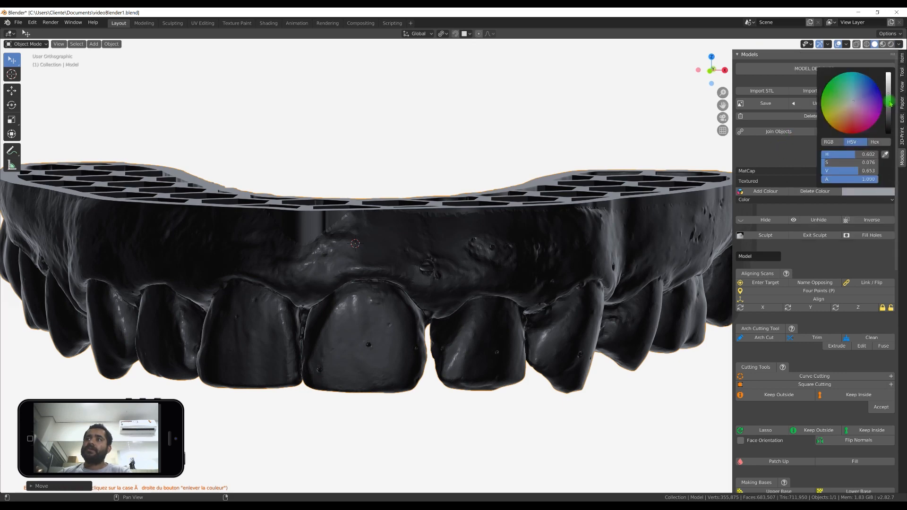
pyautogui.moveTo(890, 93); pyautogui.dragTo(889, 74)
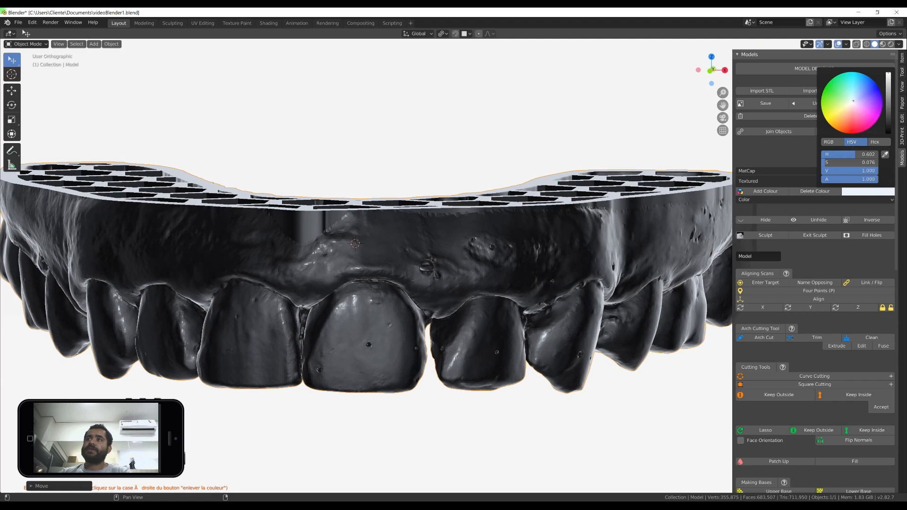
pyautogui.scroll(-4, 371, 248)
pyautogui.moveTo(372, 252)
pyautogui.mouseDown(button='middle')
pyautogui.moveTo(375, 264)
pyautogui.moveTo(376, 252)
pyautogui.mouseUp(button='middle')
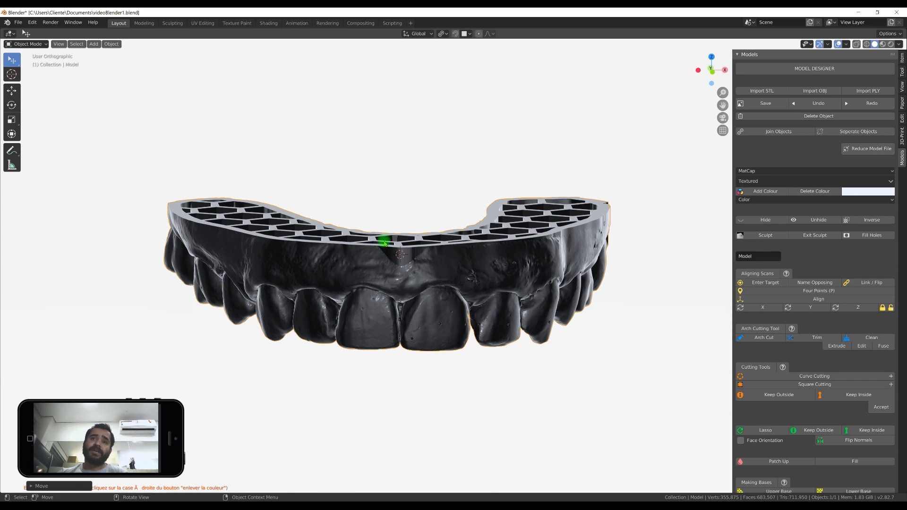